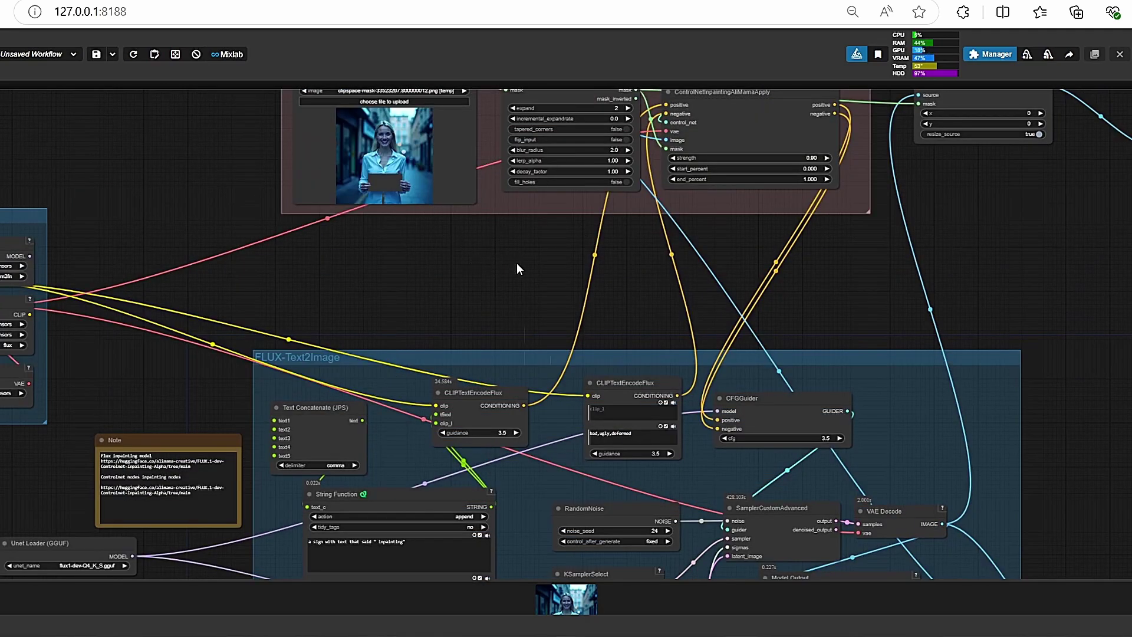
- Read through the FLUX.1-dev-Controlnet-Inpainting-Alpha model card on Hugging Face and open the repository's file list
drag(529, 297, 441, 289)
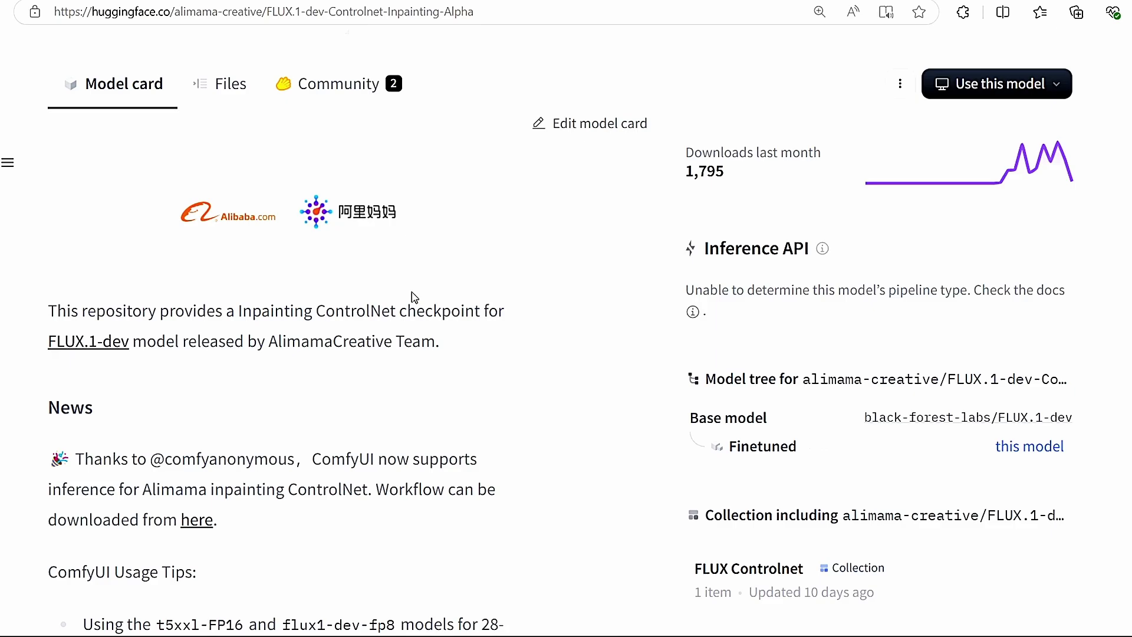
scroll(412, 293, up, 5)
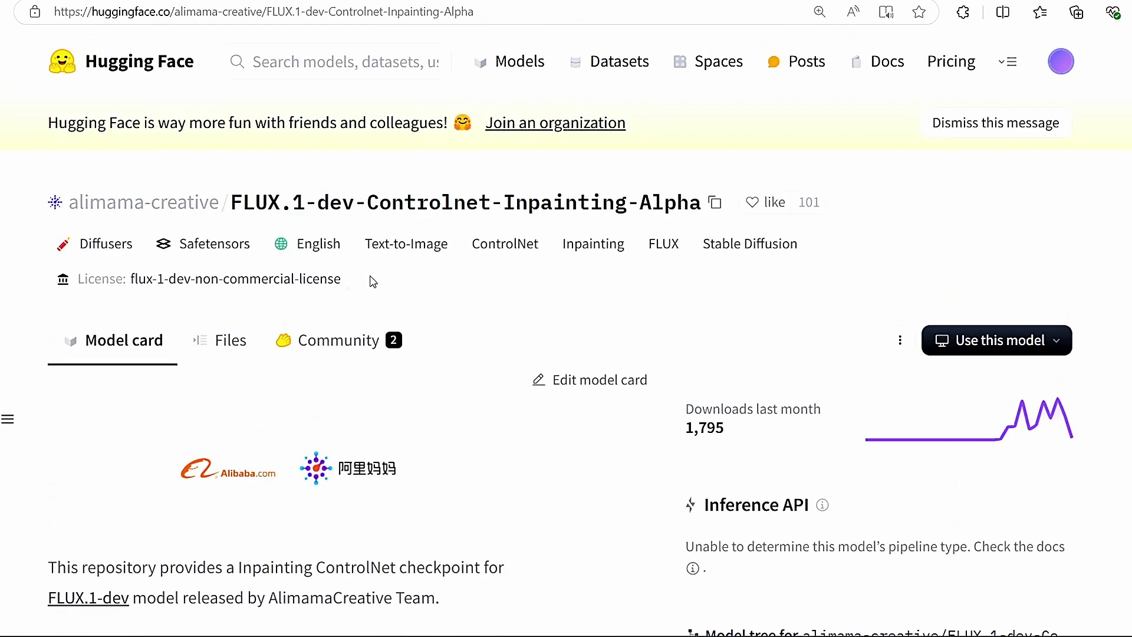
scroll(382, 305, down, 5)
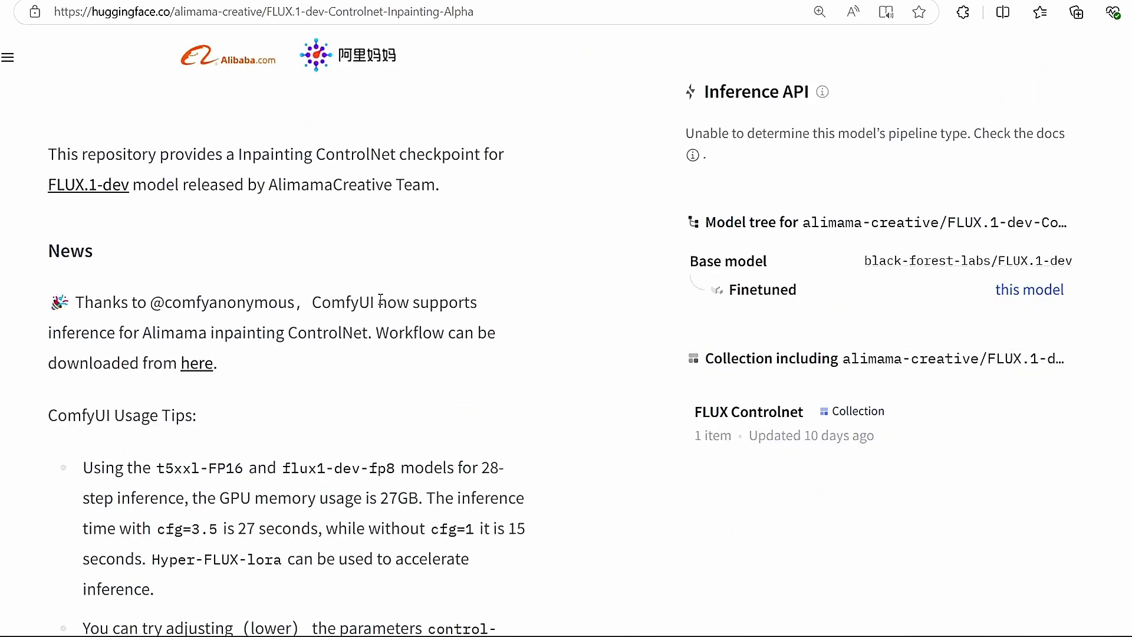
scroll(380, 300, down, 4)
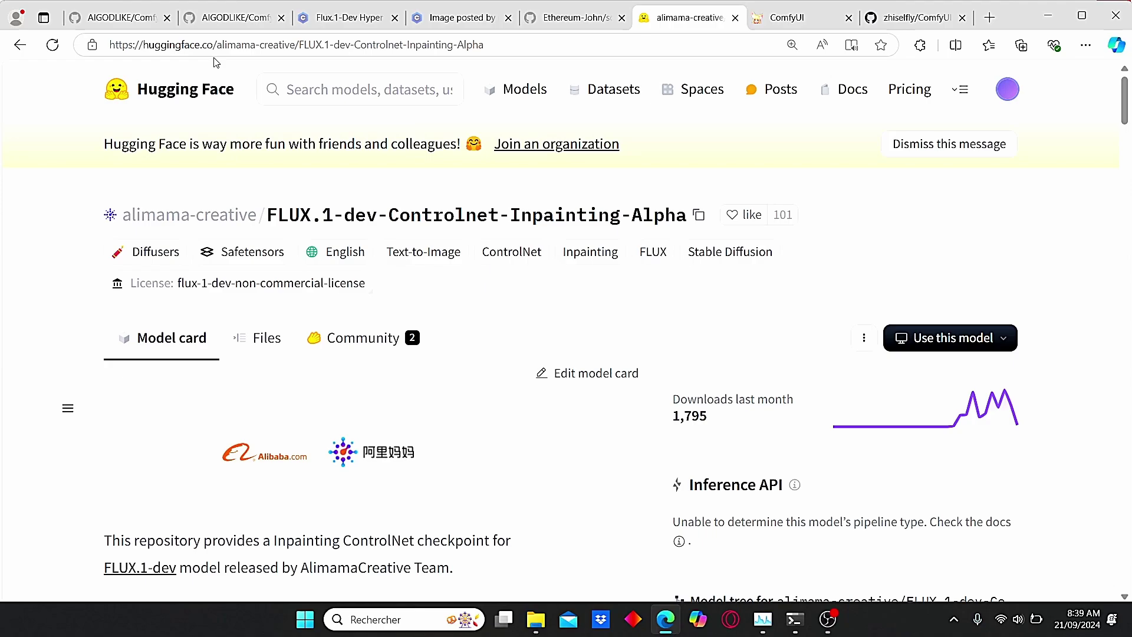
click(263, 336)
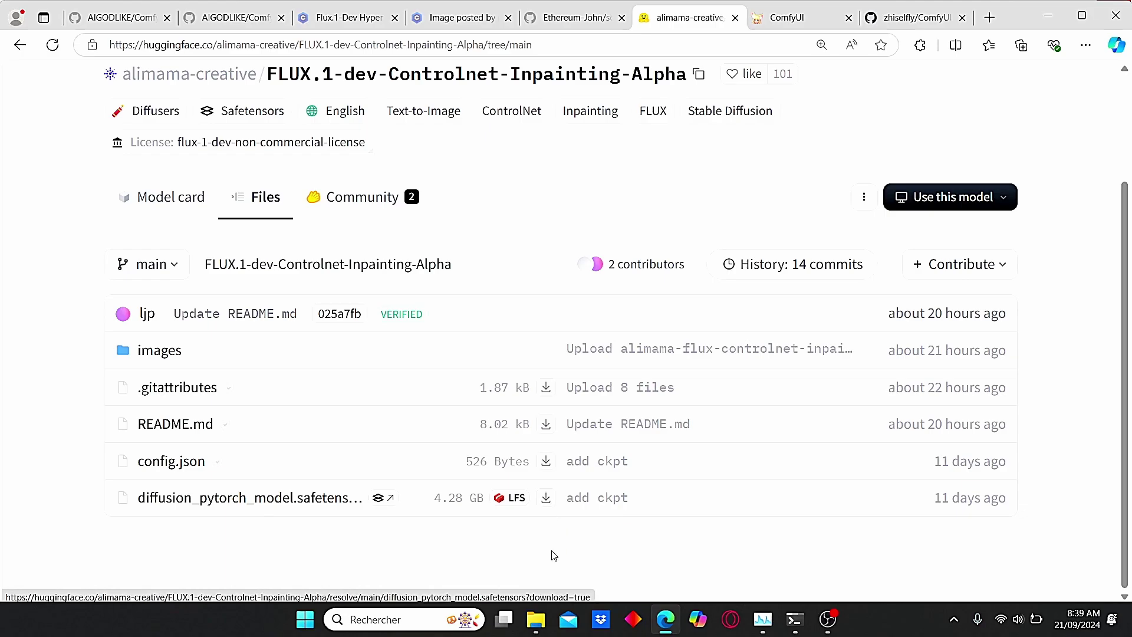
- Switch to File Explorer and open the controlnet folder inside ComfyUI's models folder
mouse_move(536, 619)
click(455, 544)
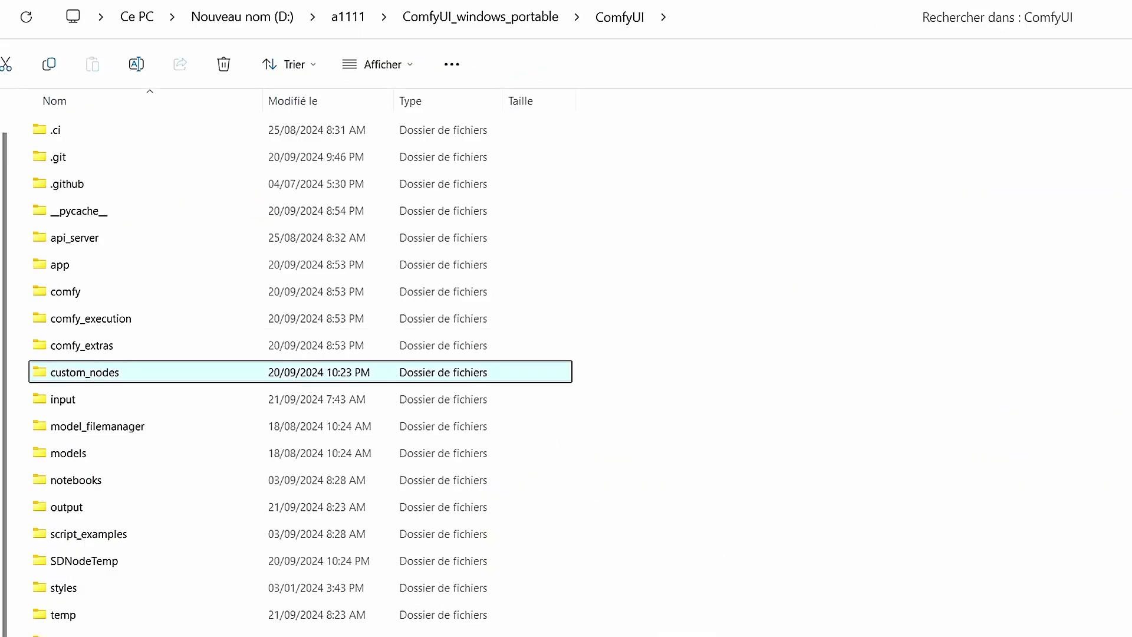
double_click(98, 454)
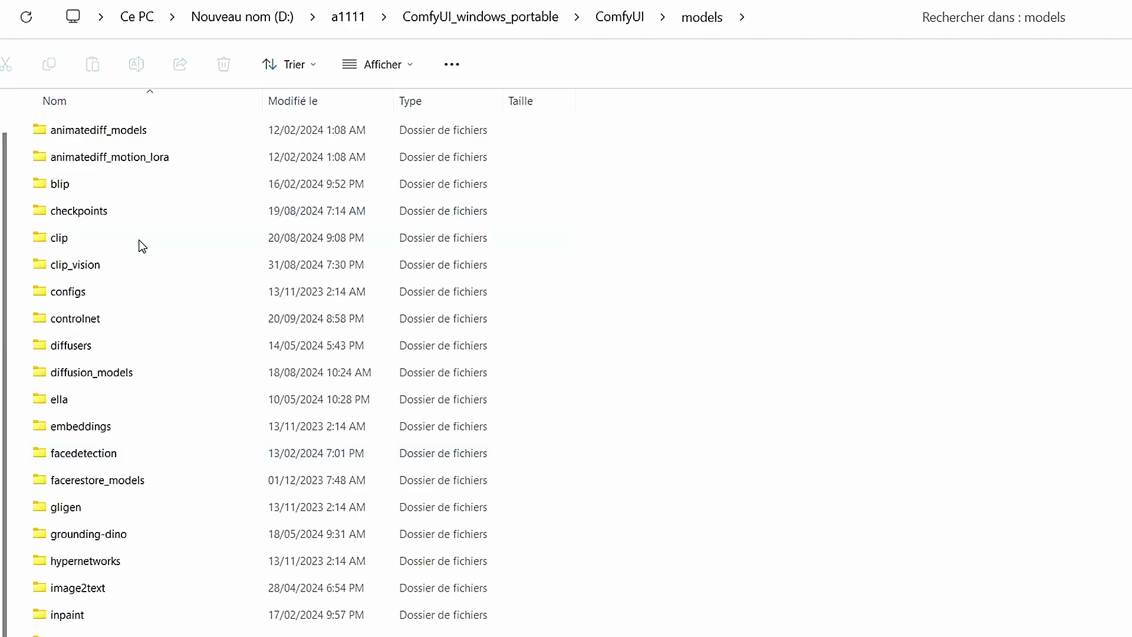
double_click(148, 320)
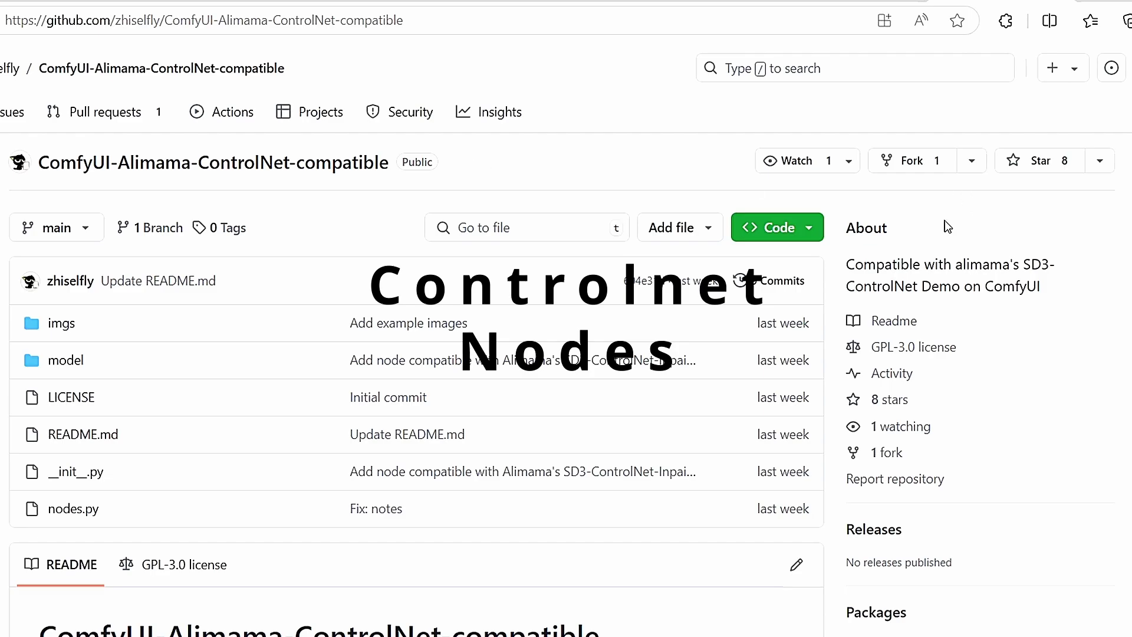
- Copy the HTTPS clone URL of the ComfyUI-Alimama-ControlNet-compatible GitHub repository
click(815, 236)
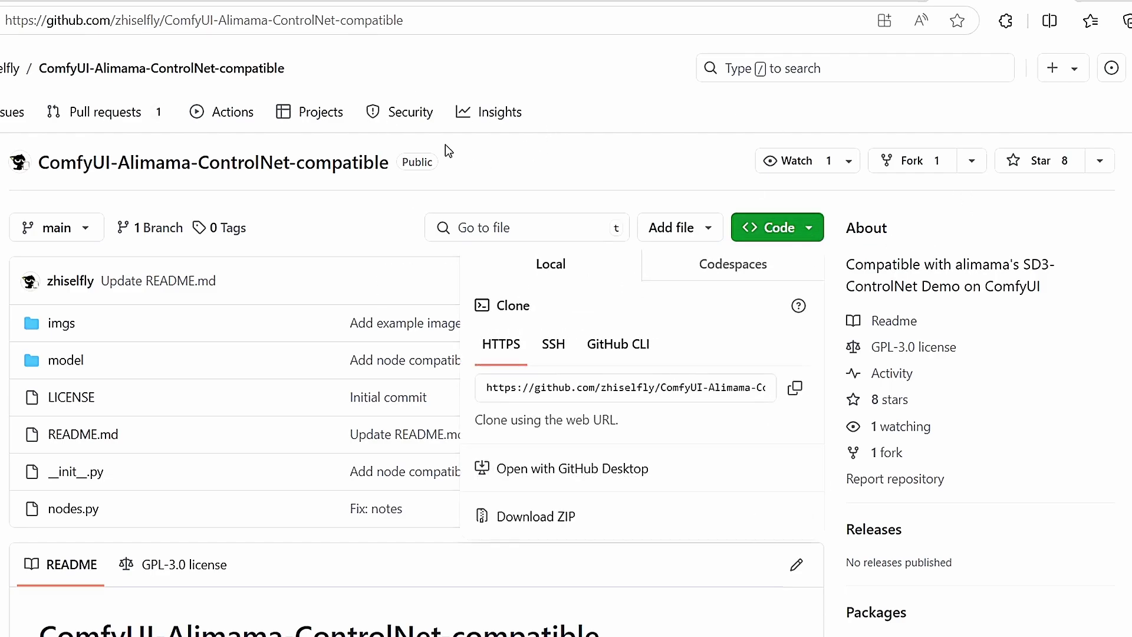
click(794, 396)
click(841, 271)
- Switch to File Explorer, go to ComfyUI's custom_nodes folder and start a command prompt (cmd) there
mouse_move(529, 635)
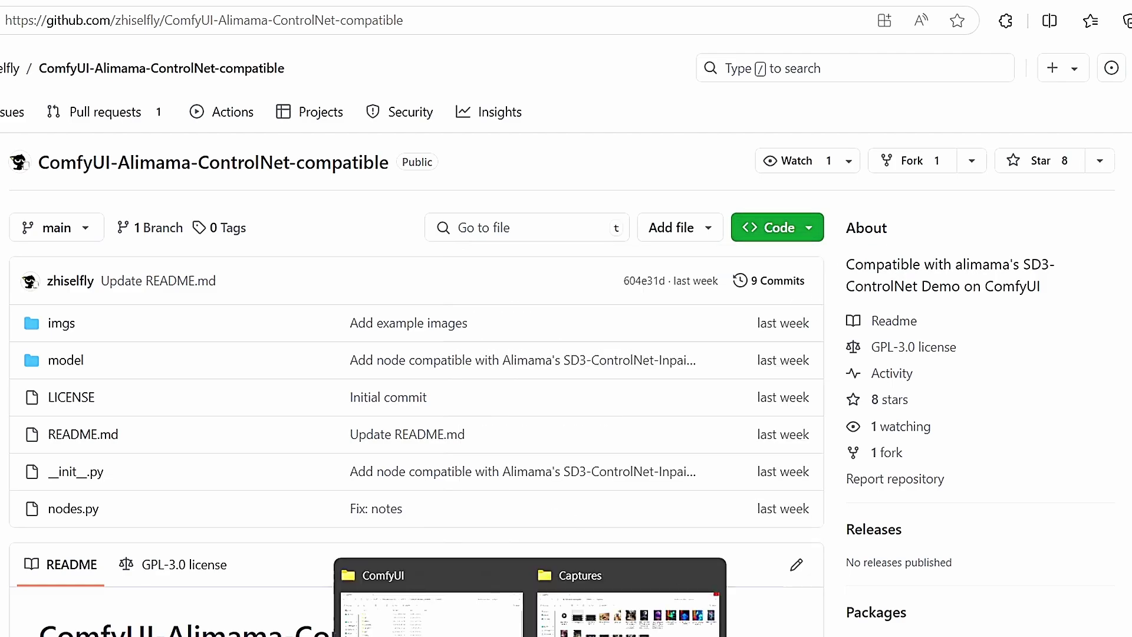
click(430, 598)
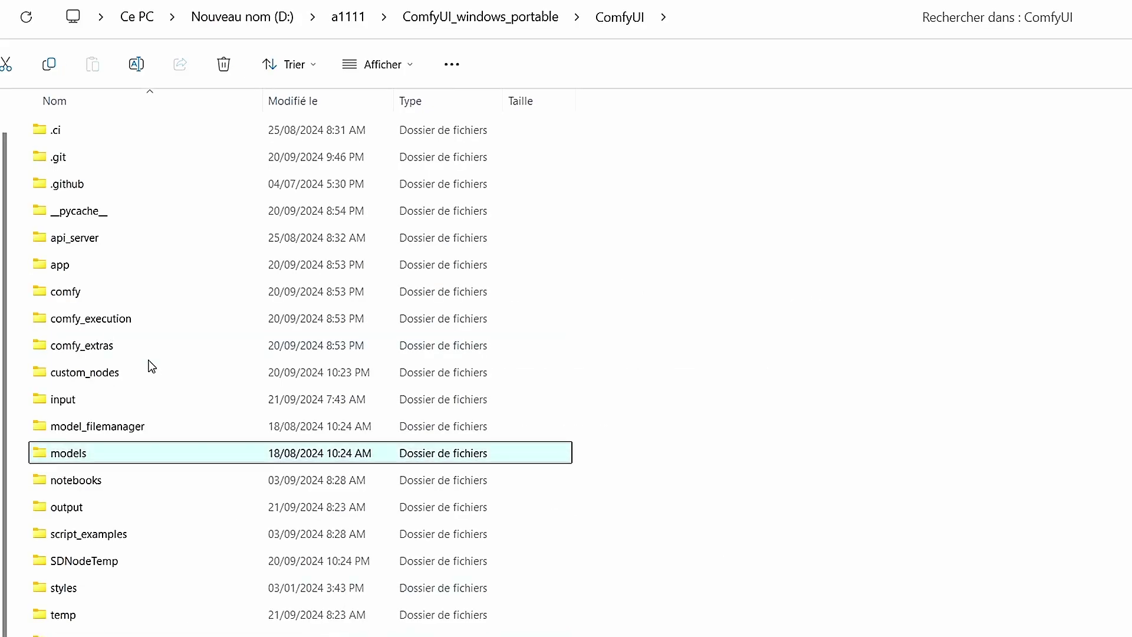
scroll(152, 366, down, 1)
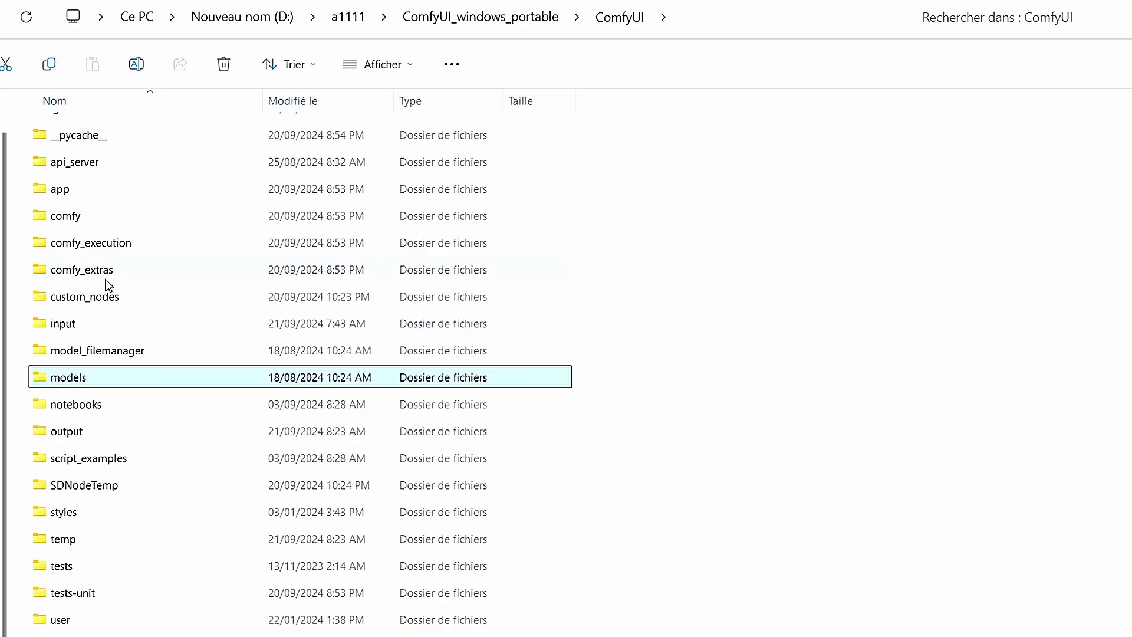
double_click(118, 297)
click(839, 18)
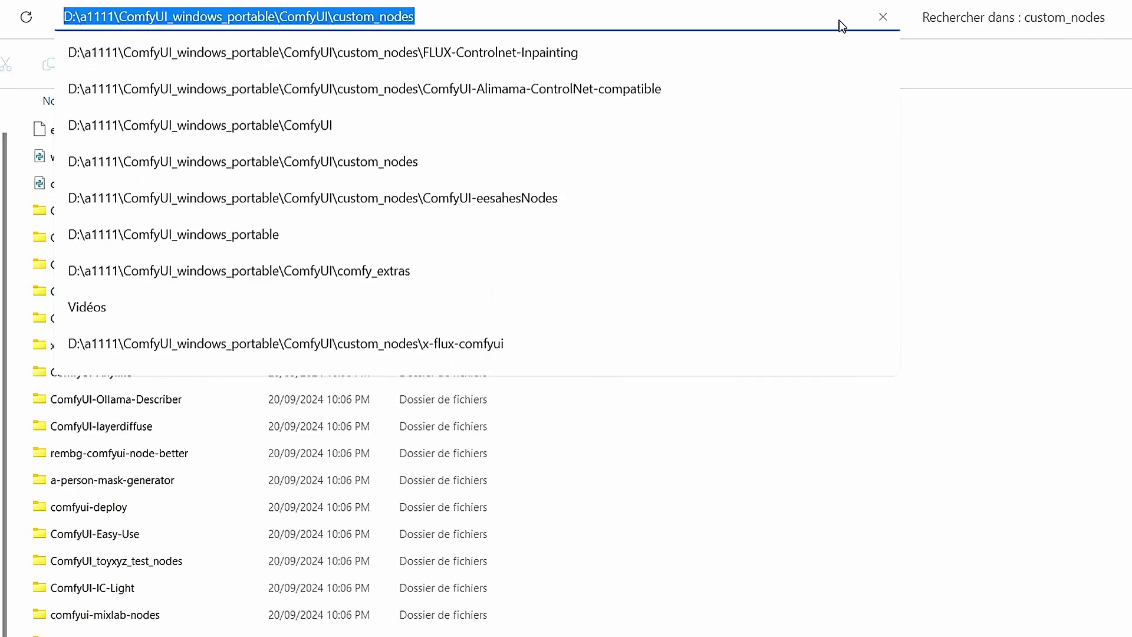
text(cmd)
key(Return)
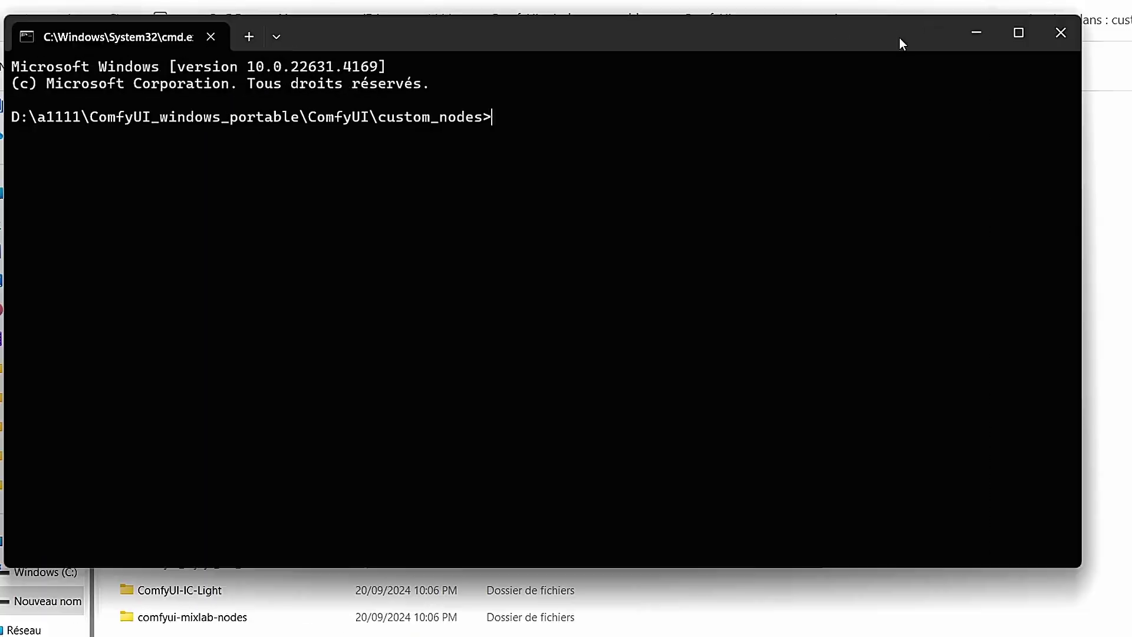
- Enter the git clone command with the copied ComfyUI-Alimama-ControlNet-compatible URL at the prompt
text(git)
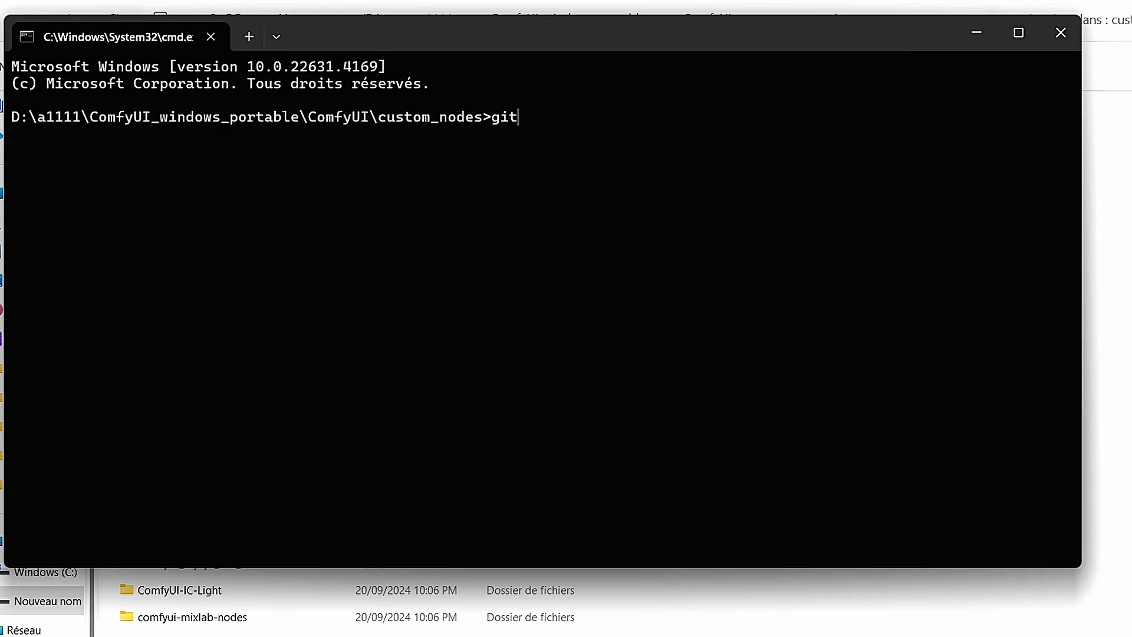
text( clone)
key(ctrl+v)
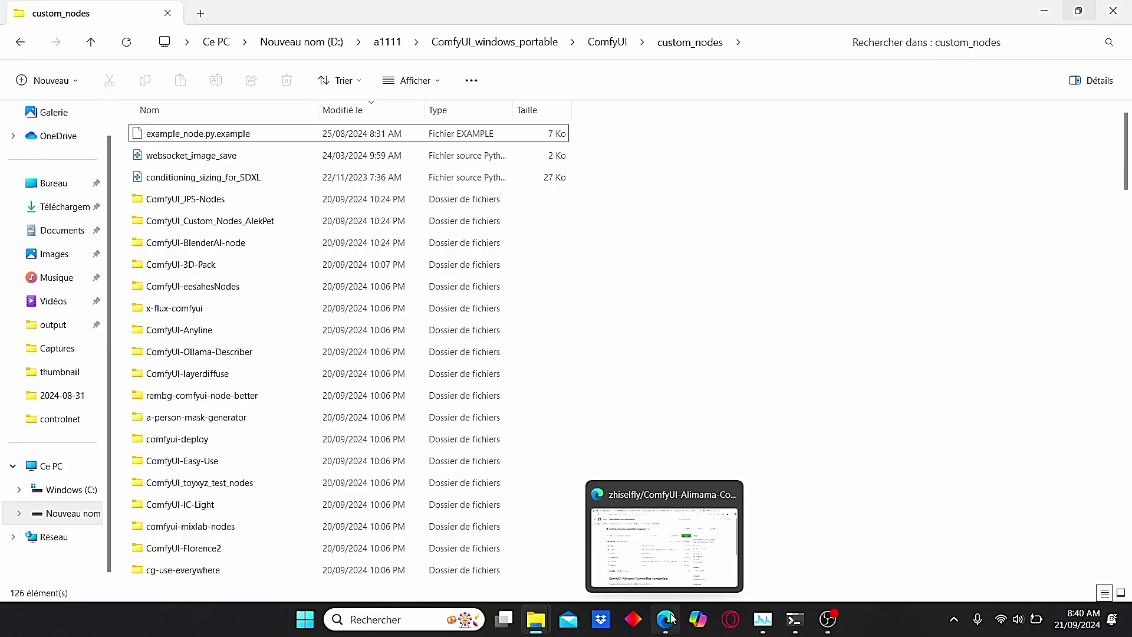
- Switch to ComfyUI in the browser and check the settings options for the new menu and workflow management
click(666, 619)
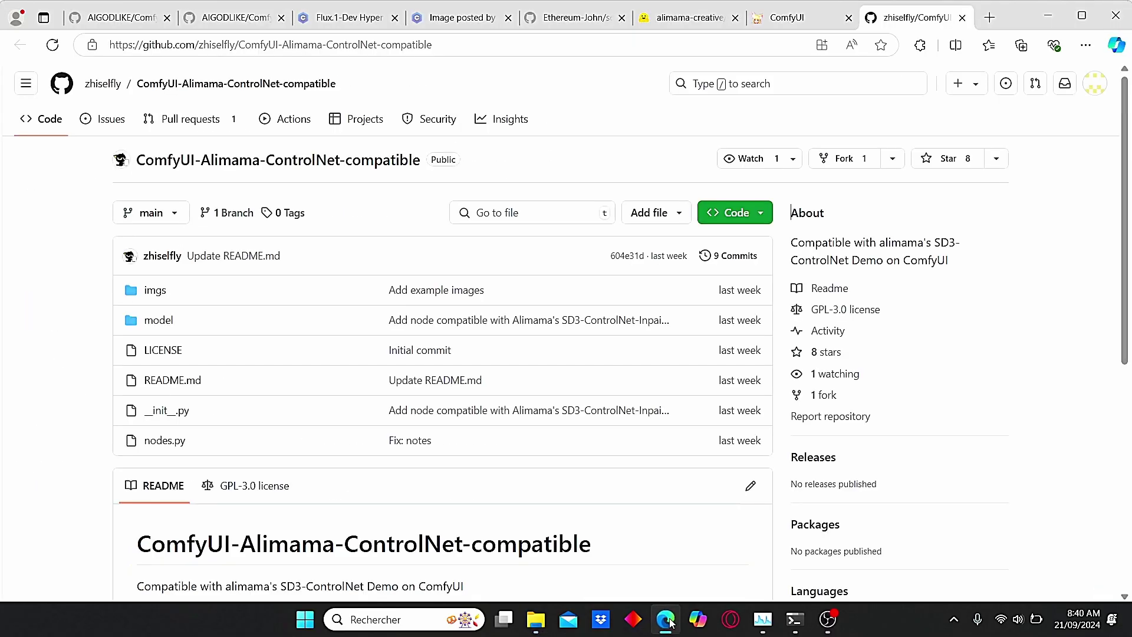
click(795, 18)
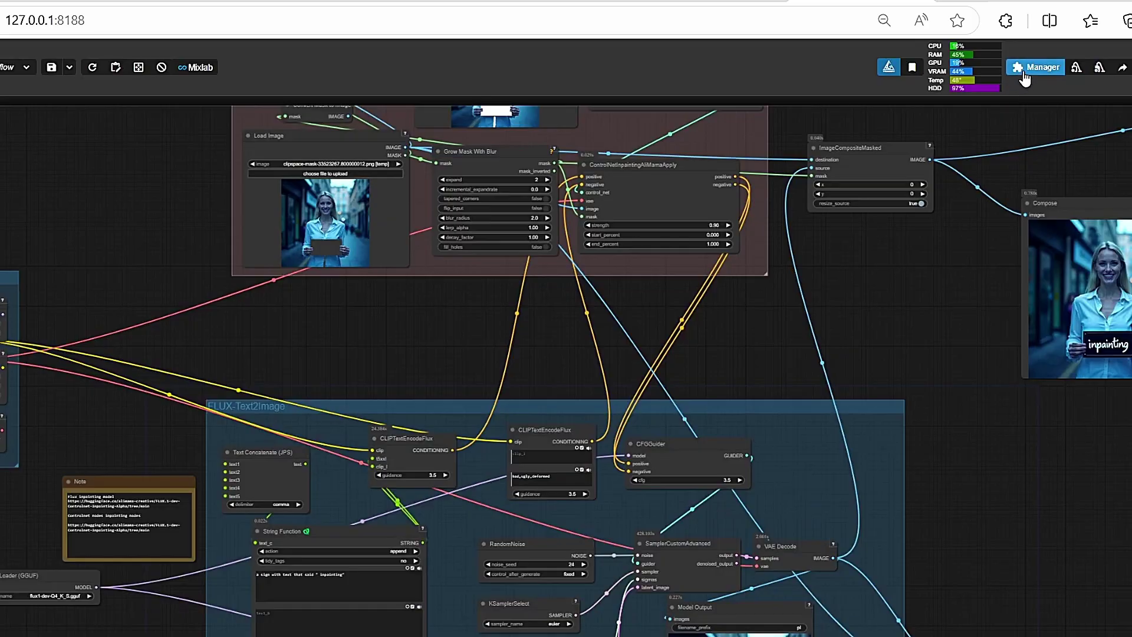
click(1024, 73)
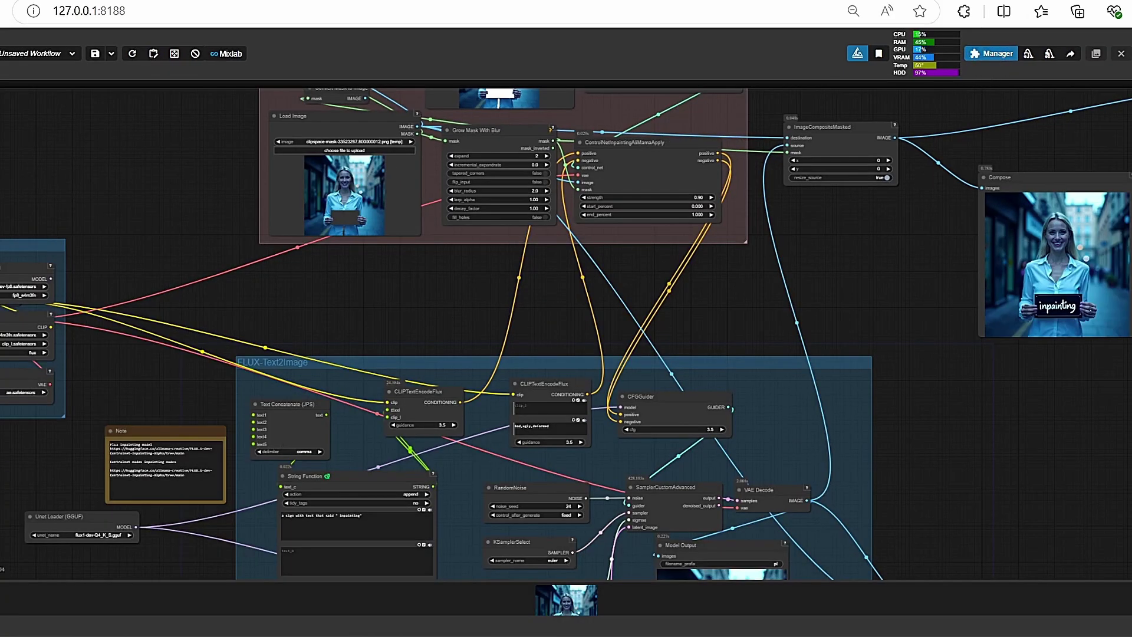
key(ctrl+comma)
scroll(614, 295, down, 7)
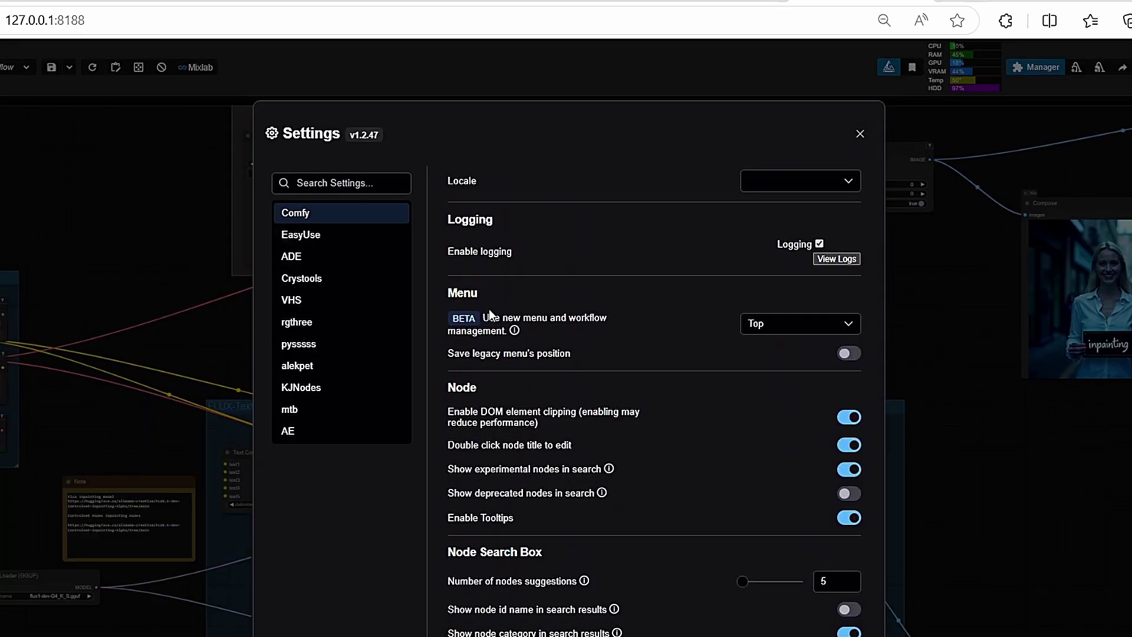
click(804, 325)
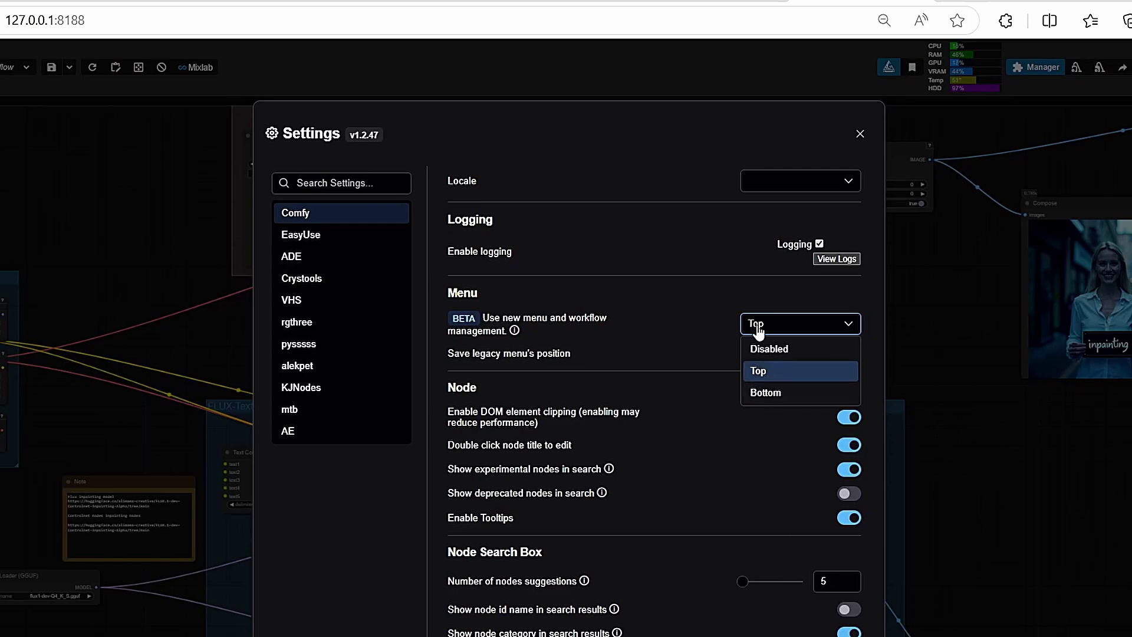
click(666, 336)
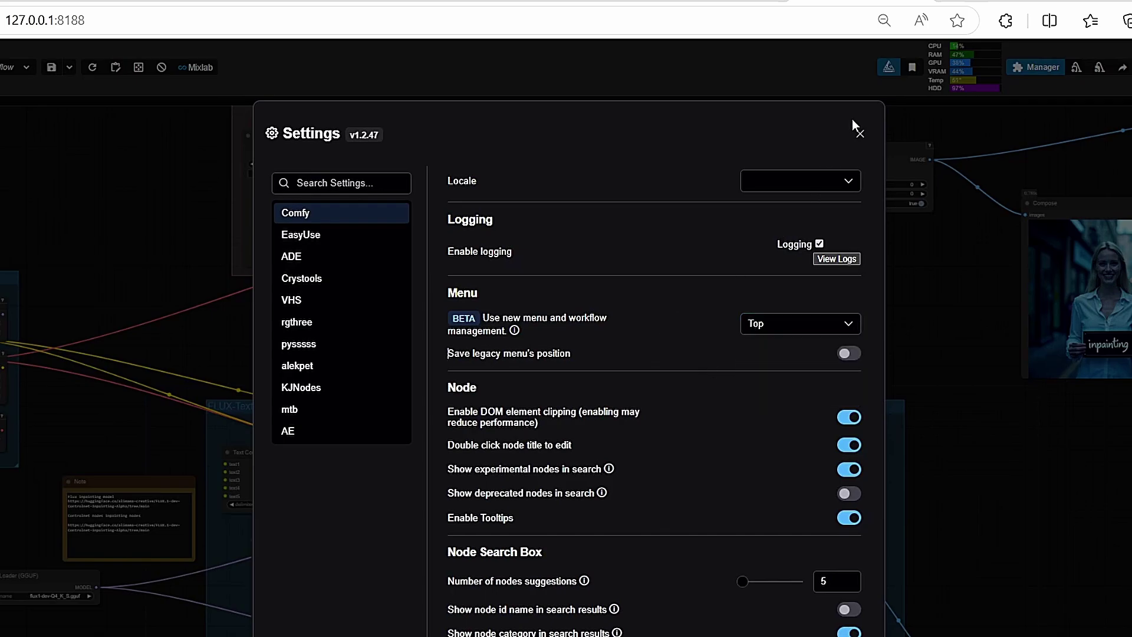
click(859, 139)
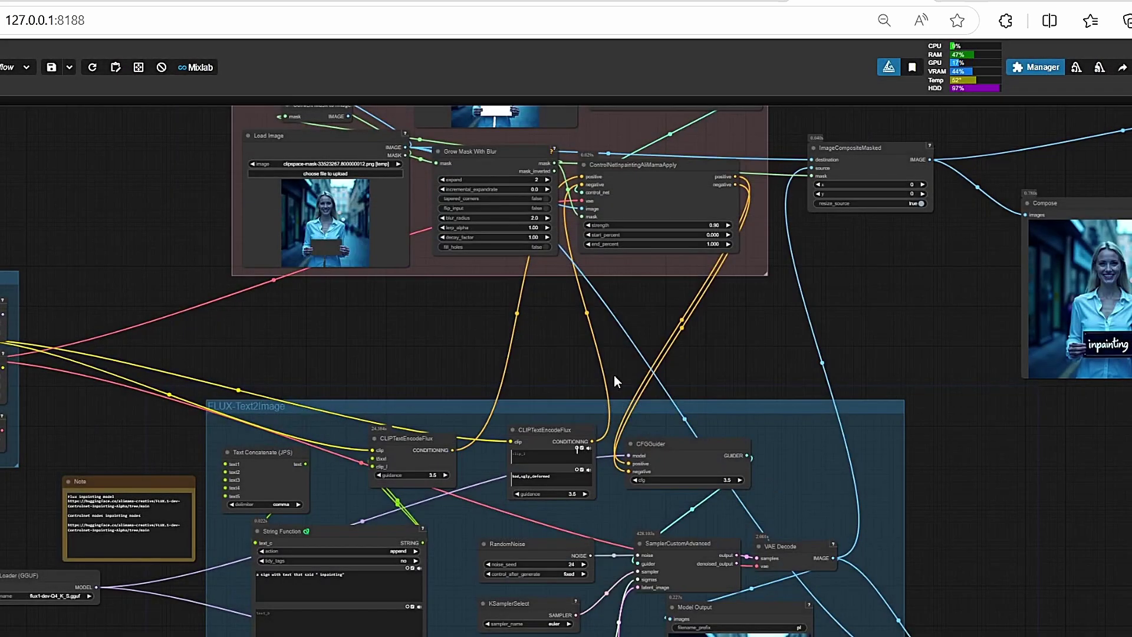
- Search the Custom Nodes Manager for "alima" and close the manager
scroll(613, 375, down, 5)
scroll(532, 388, up, 4)
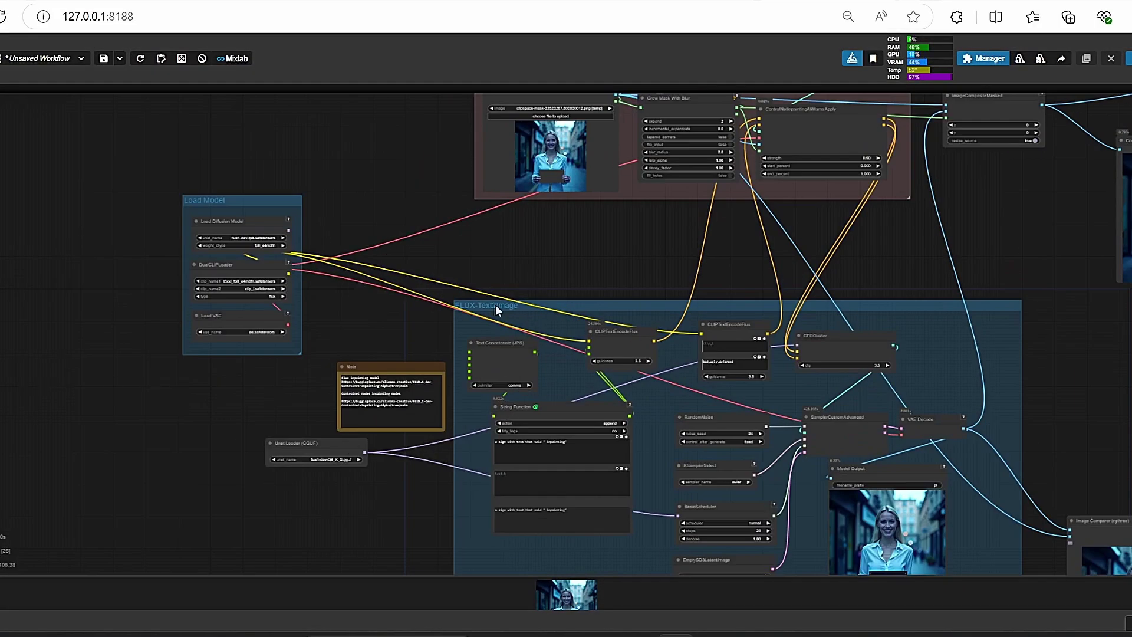
scroll(474, 309, up, 5)
scroll(480, 266, down, 5)
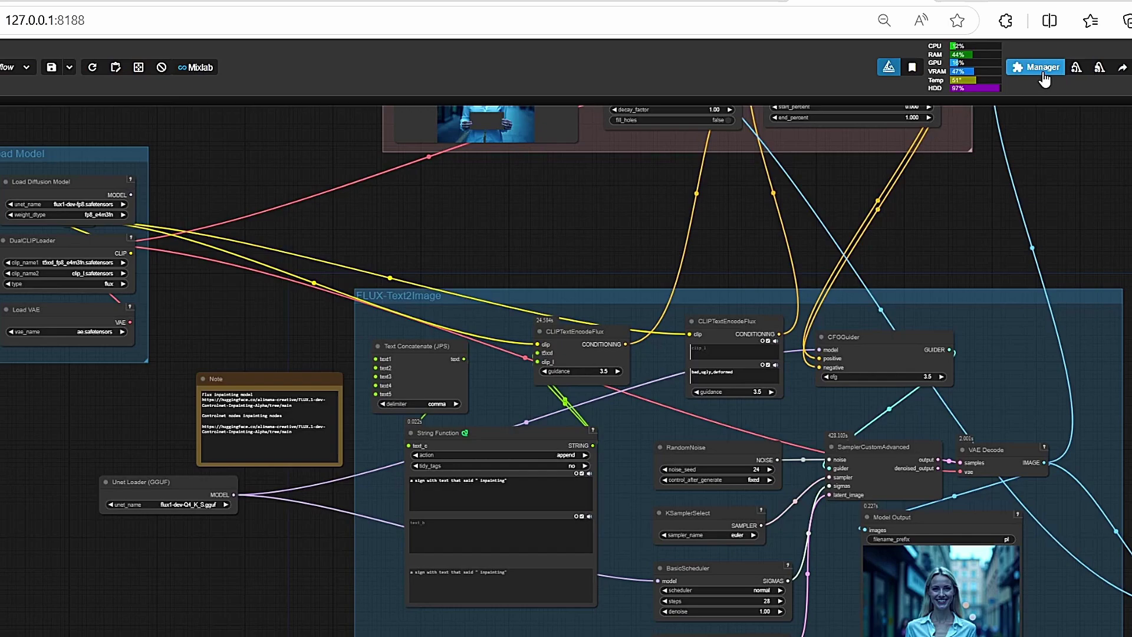
click(948, 85)
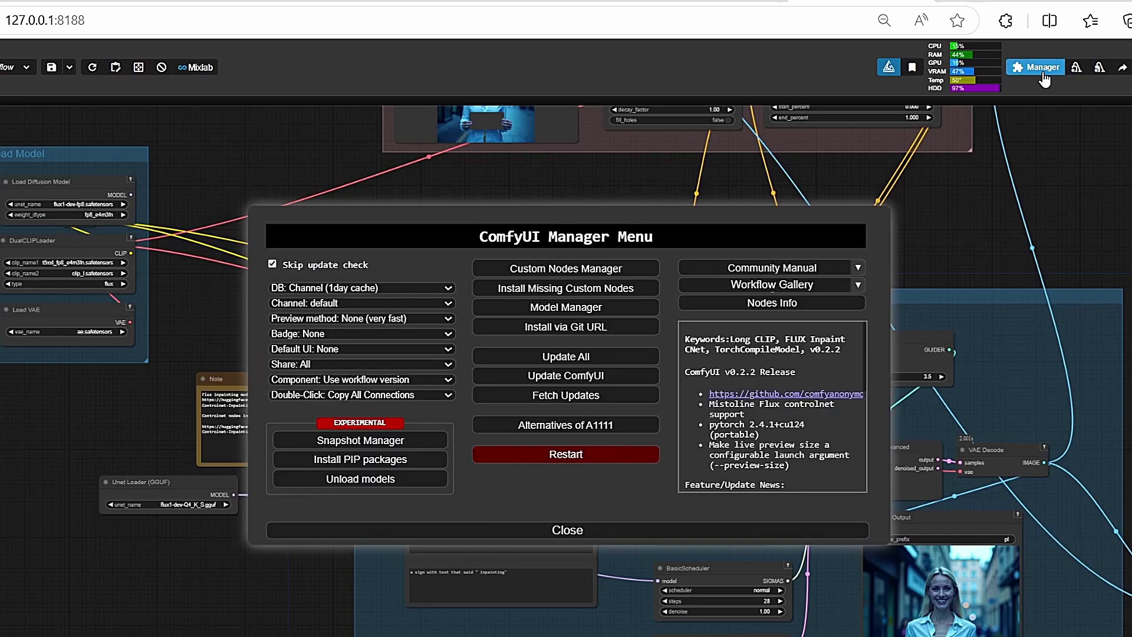
click(592, 268)
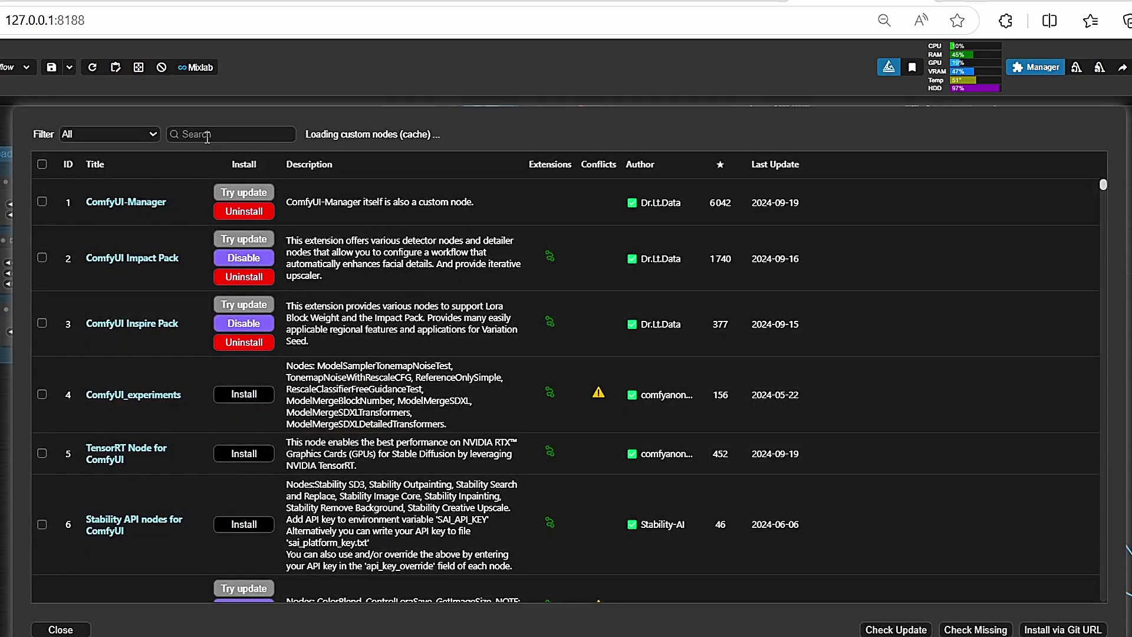
click(207, 135)
text(alima)
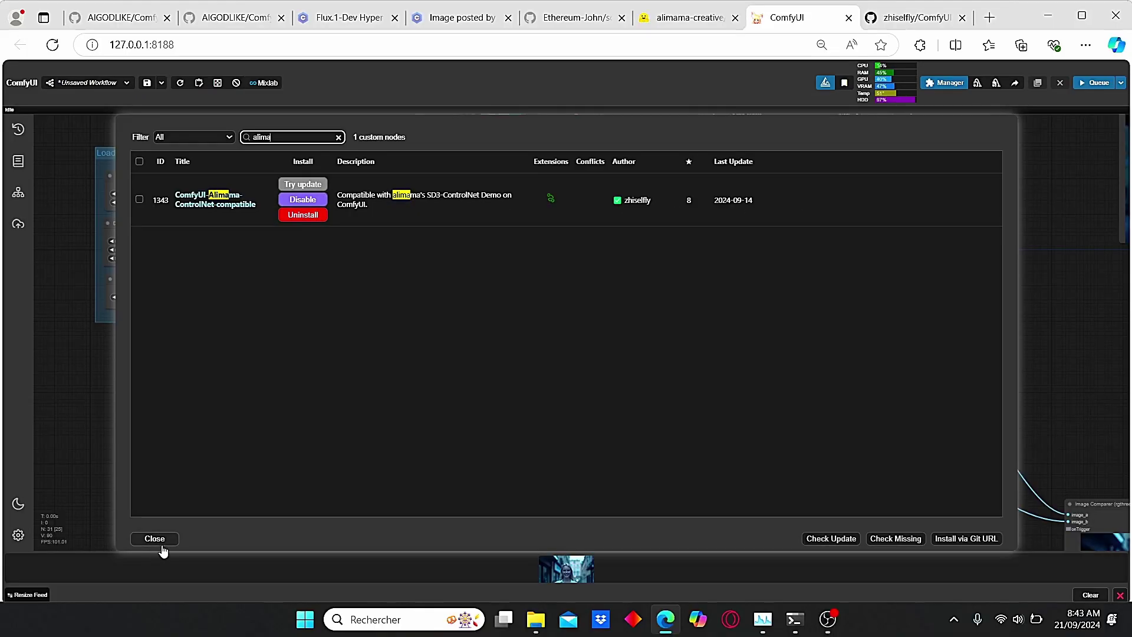
click(161, 542)
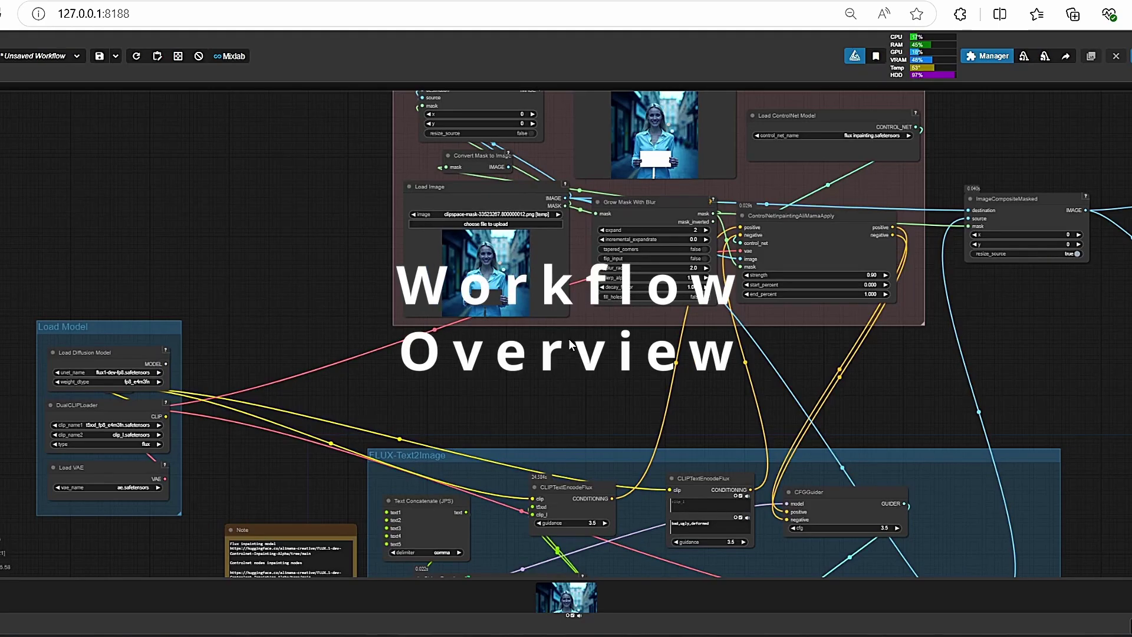
- Examine the workflow's Load Model, FLUX-Text2Image and AliMama Inpainting groups and the nodes inside them
scroll(567, 354, down, 2)
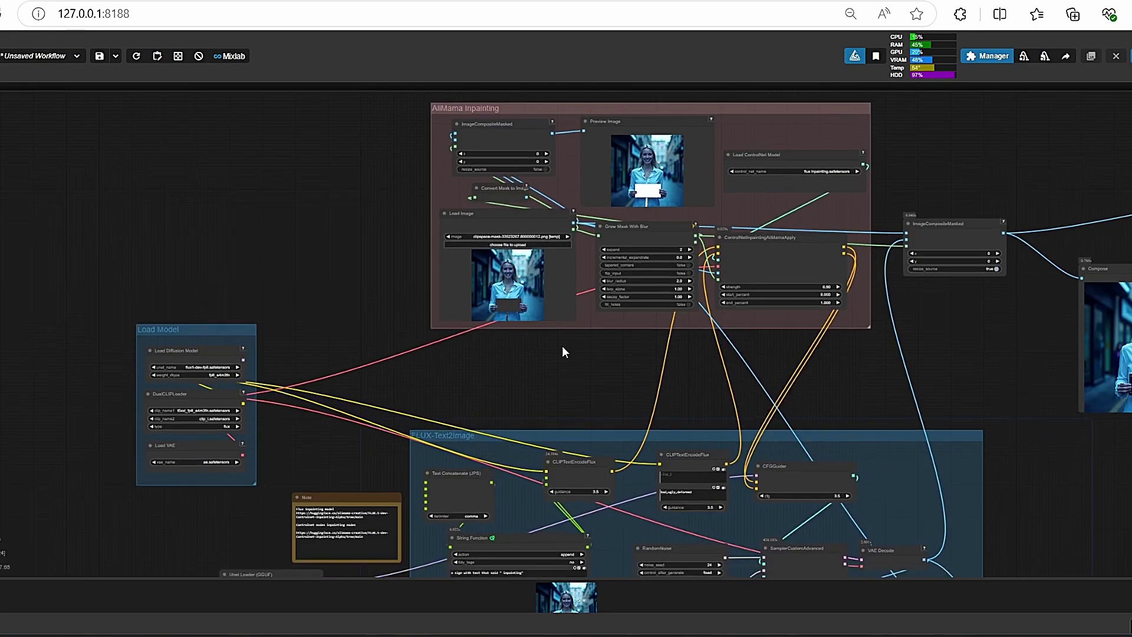
drag(563, 348, 574, 247)
scroll(579, 298, up, 3)
drag(596, 305, 647, 218)
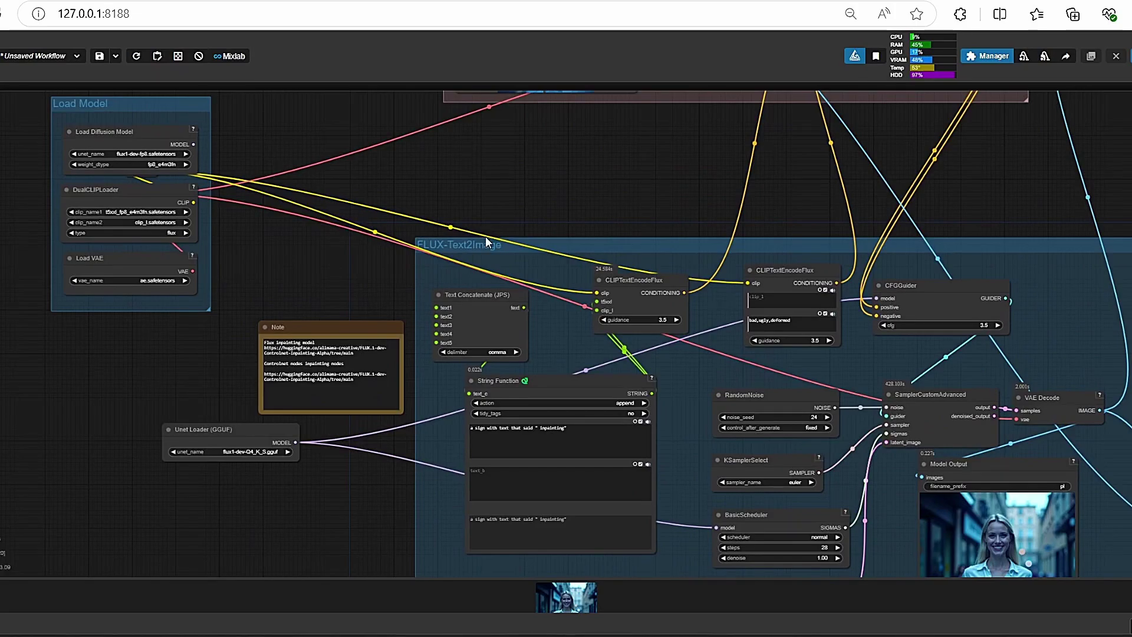
scroll(461, 286, down, 2)
drag(323, 295, 501, 285)
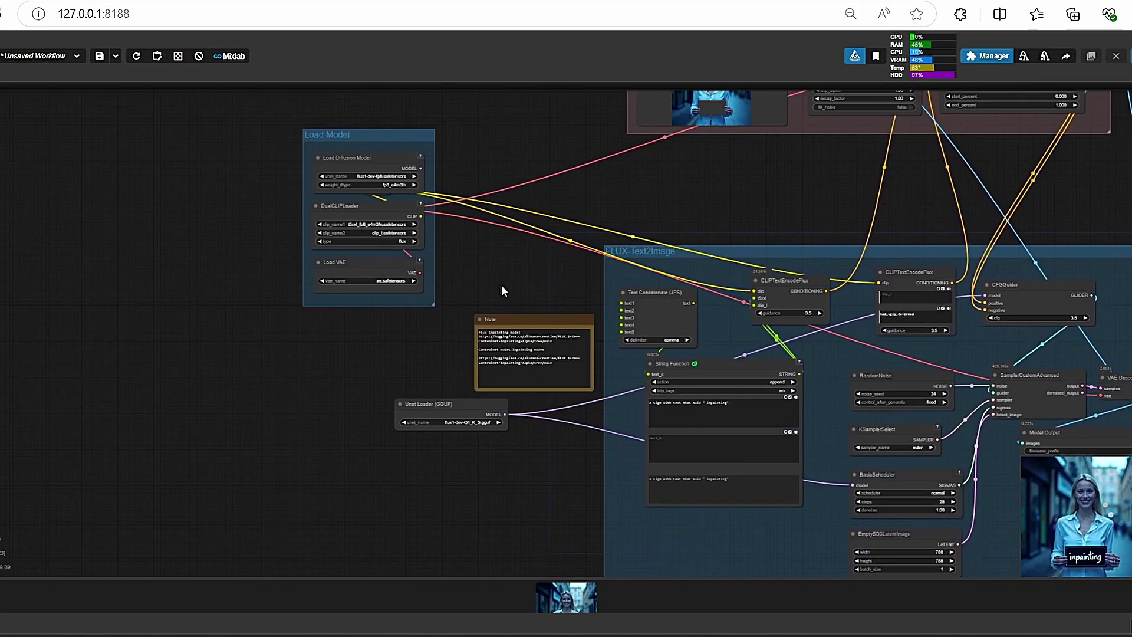
scroll(519, 266, up, 2)
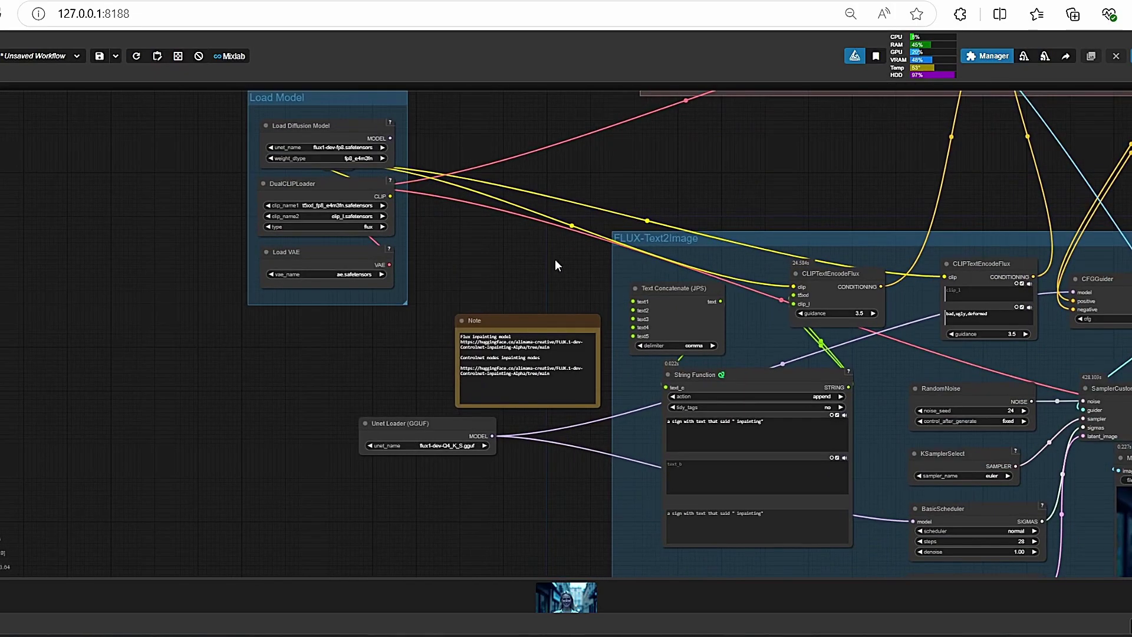
drag(843, 120, 579, 418)
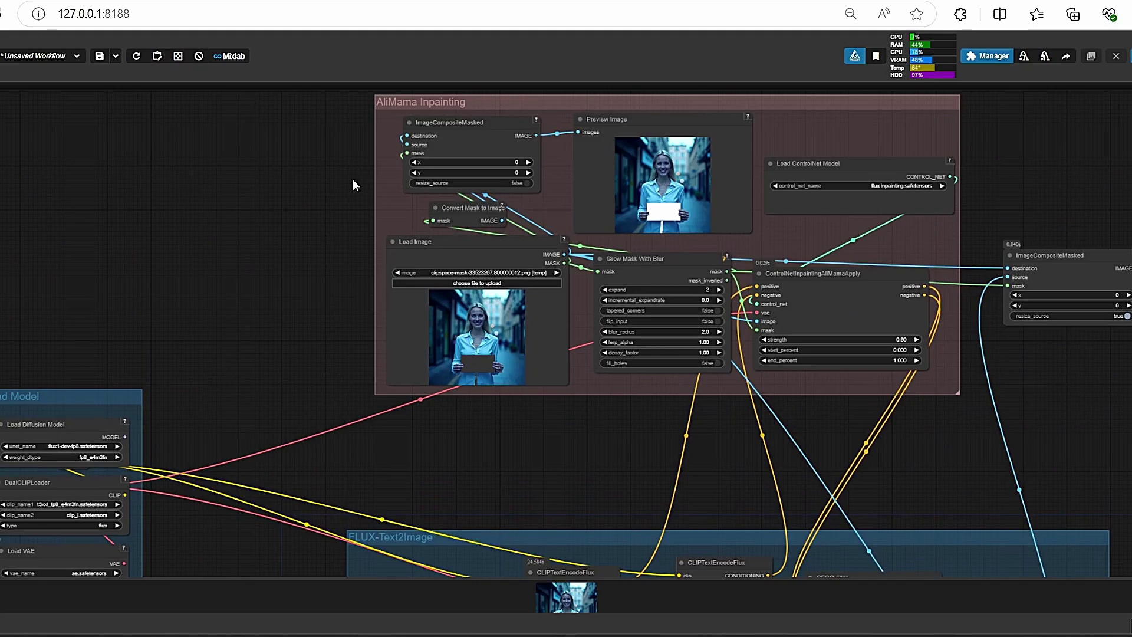
drag(965, 452, 752, 419)
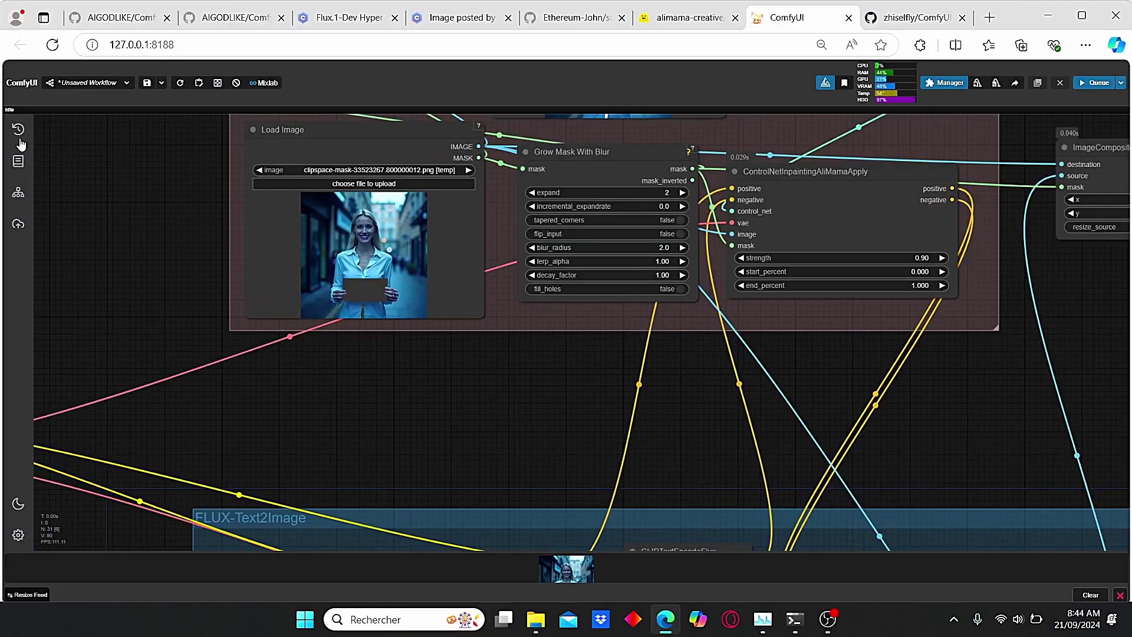
- Shift the Load Image and Grow Mask With Blur nodes away from ControlNetInpaintingAliMamaApply in the AliMama Inpainting group
drag(143, 186, 174, 361)
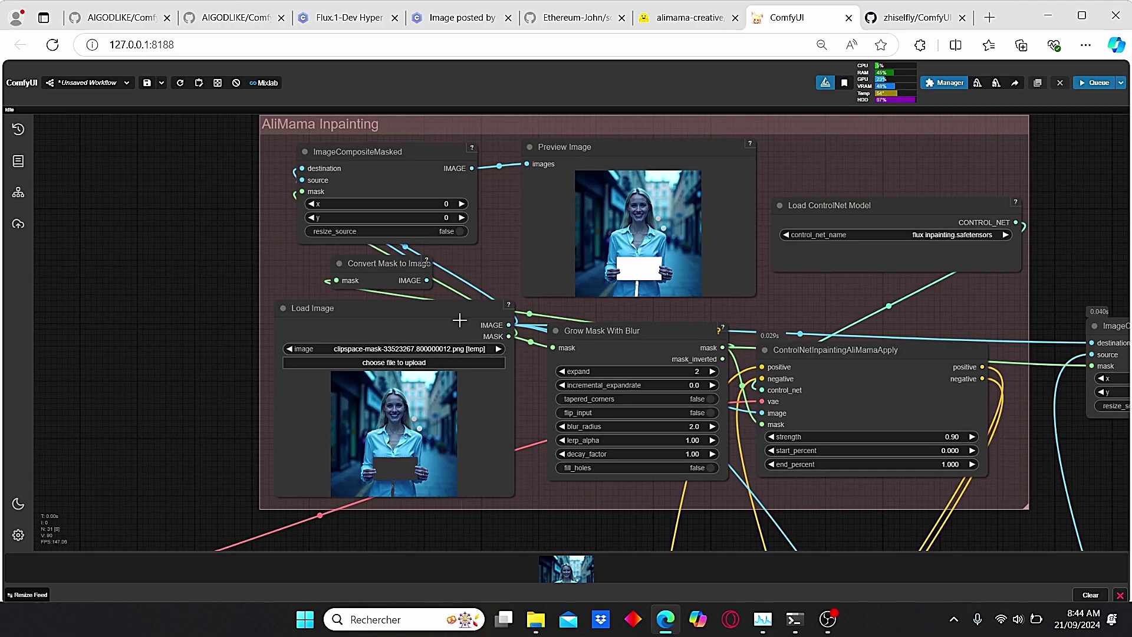
drag(461, 322, 399, 320)
drag(501, 363, 425, 339)
drag(510, 312, 486, 312)
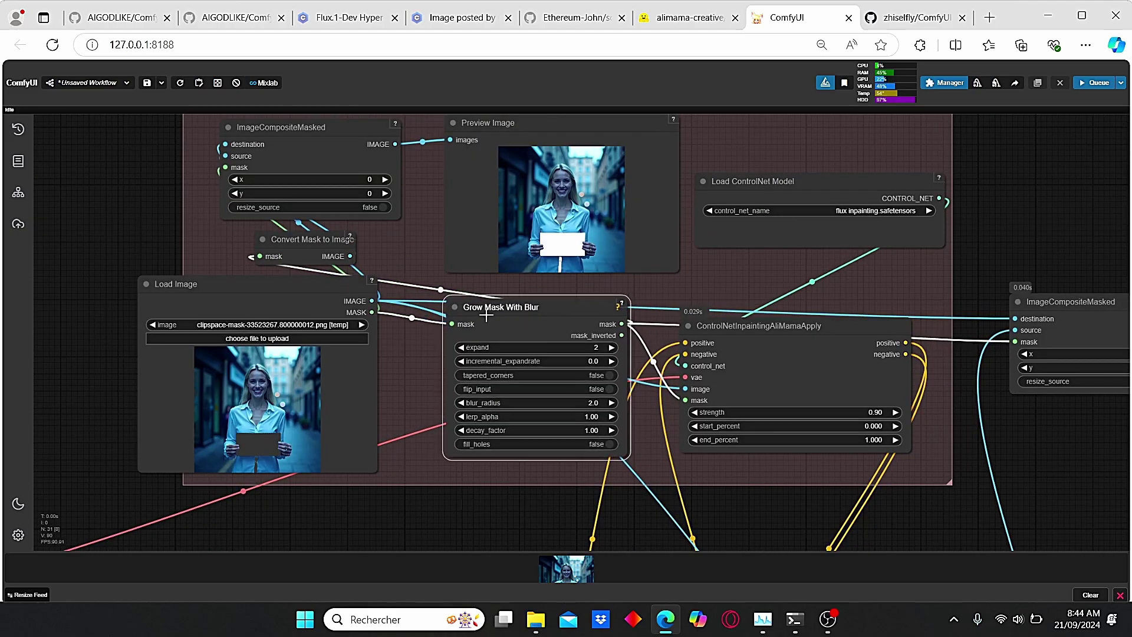
scroll(752, 264, up, 2)
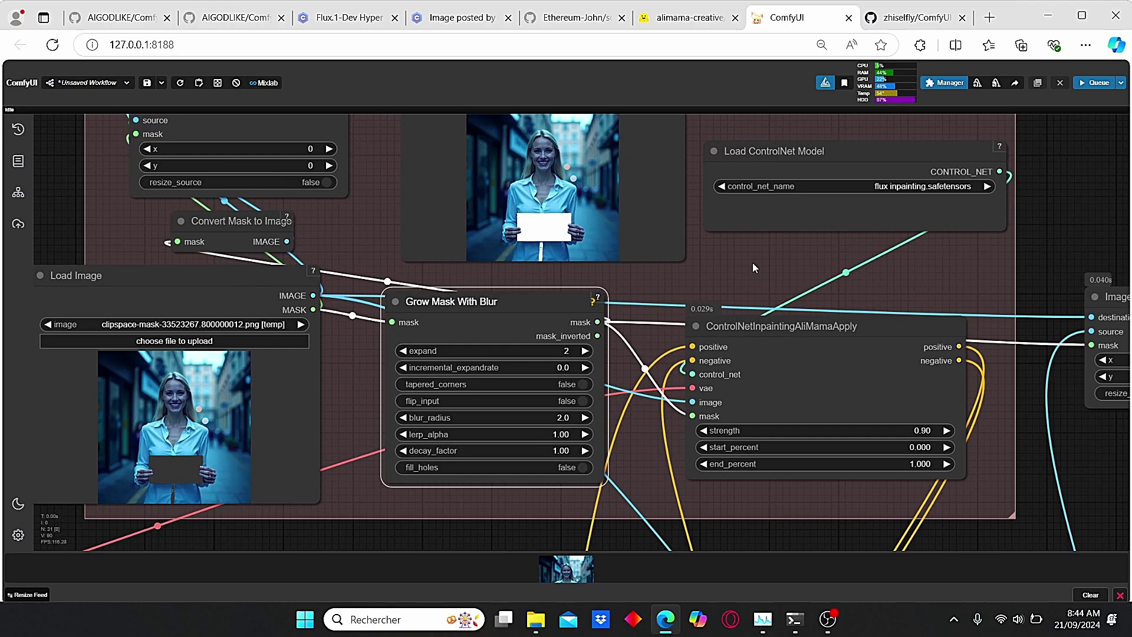
- Examine the ControlNetInpaintingAliMamaApply node's inputs and its strength, start_percent and end_percent settings
scroll(752, 264, down, 2)
drag(779, 306, 742, 302)
drag(765, 263, 654, 249)
scroll(636, 335, up, 3)
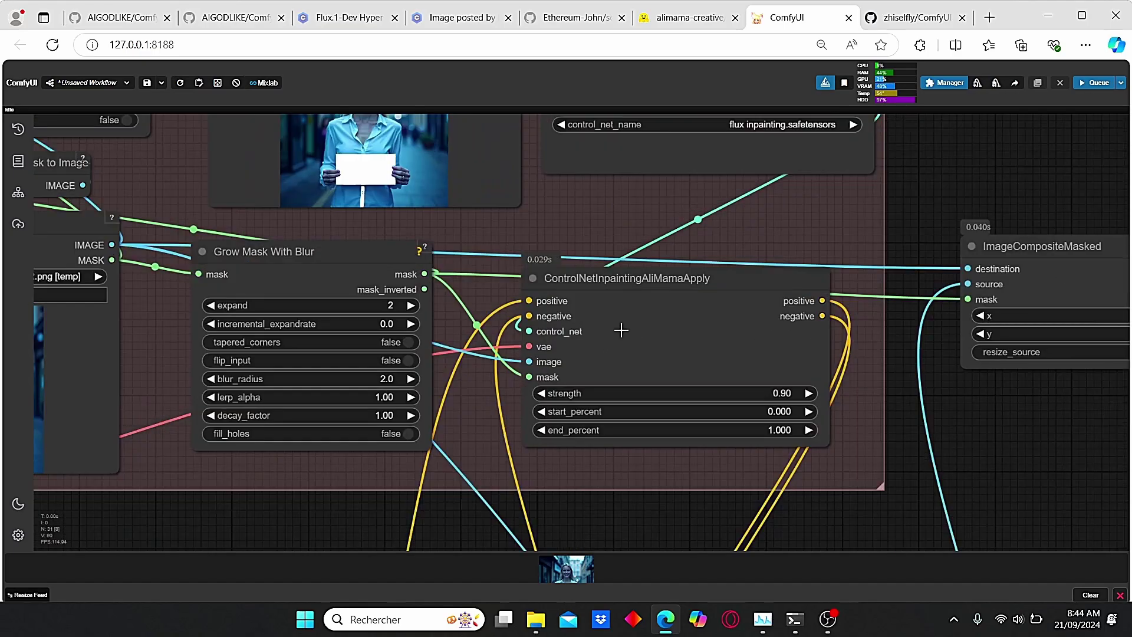
click(716, 344)
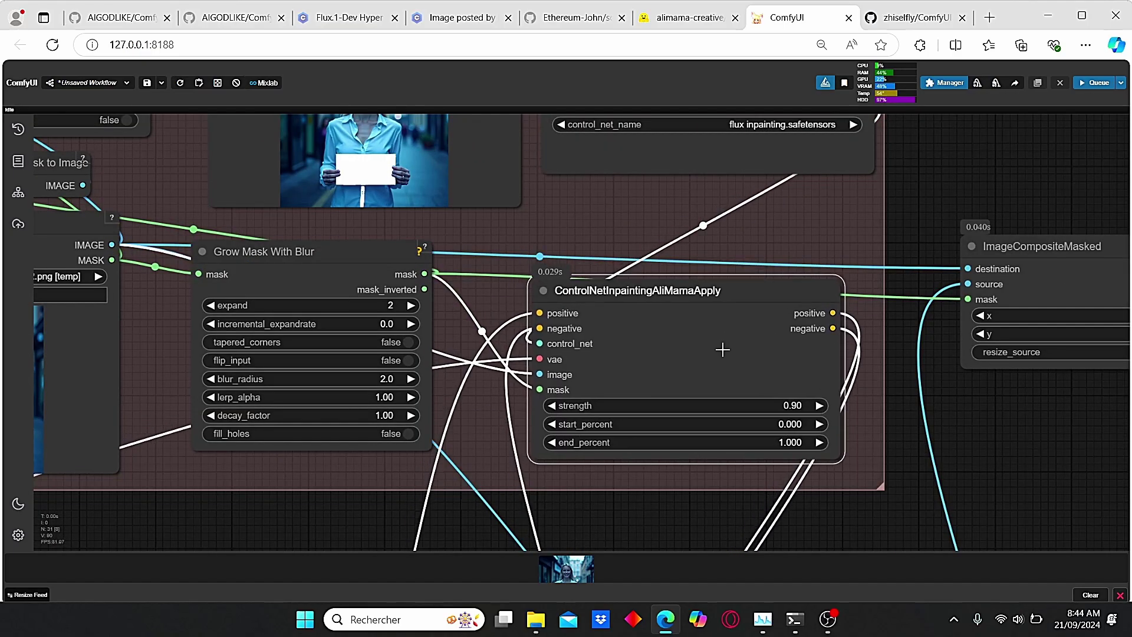
scroll(761, 247, down, 2)
drag(778, 240, 745, 263)
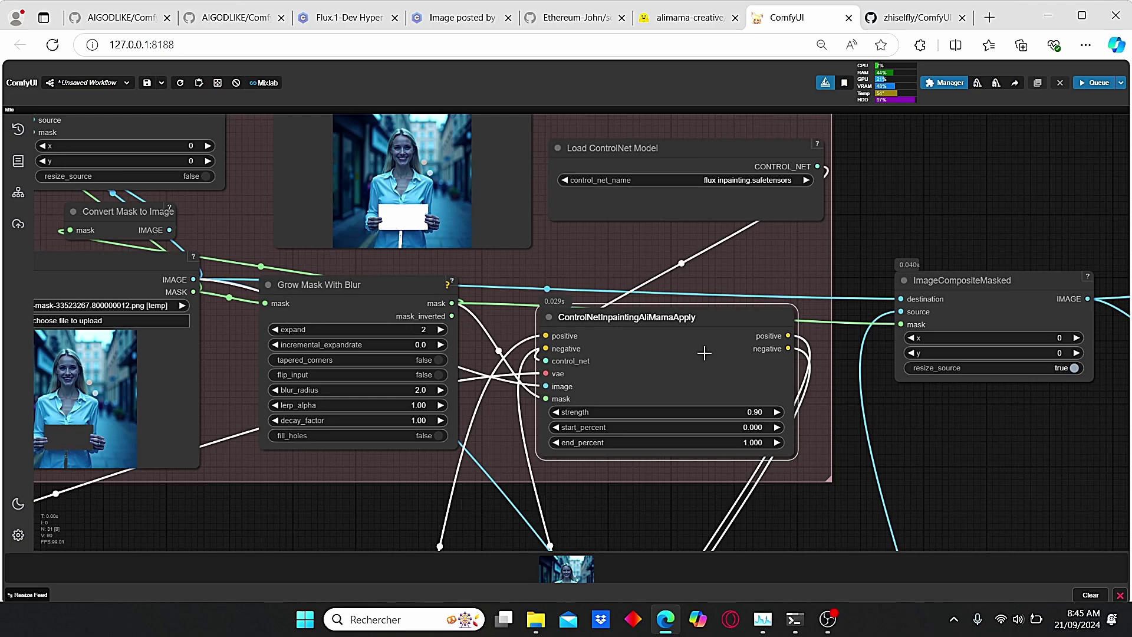
scroll(704, 353, up, 3)
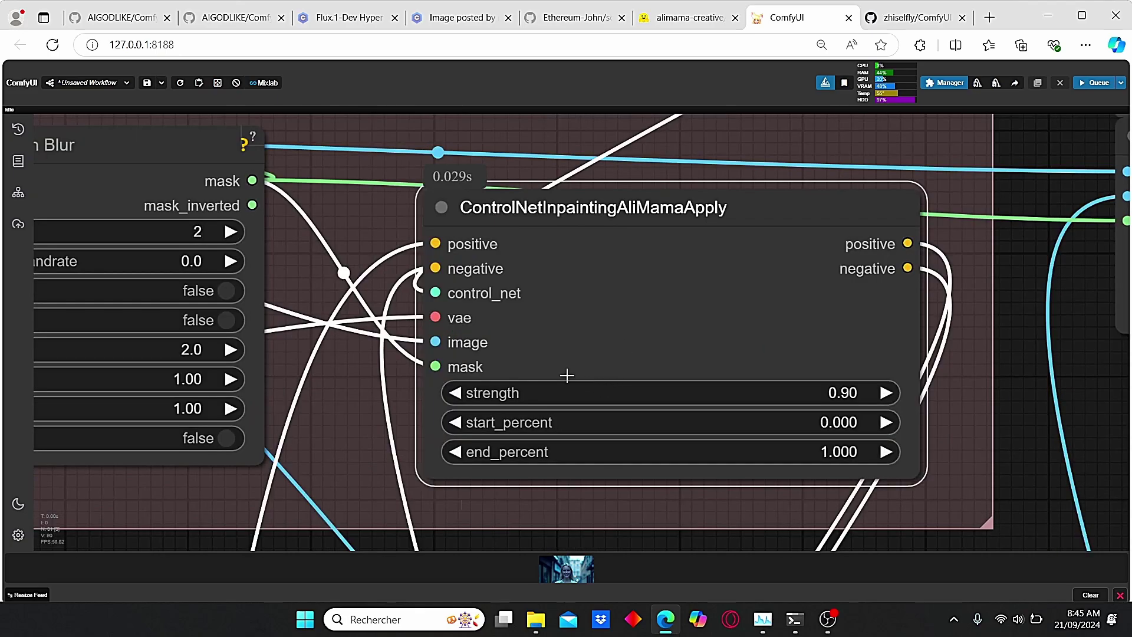
scroll(566, 371, up, 1)
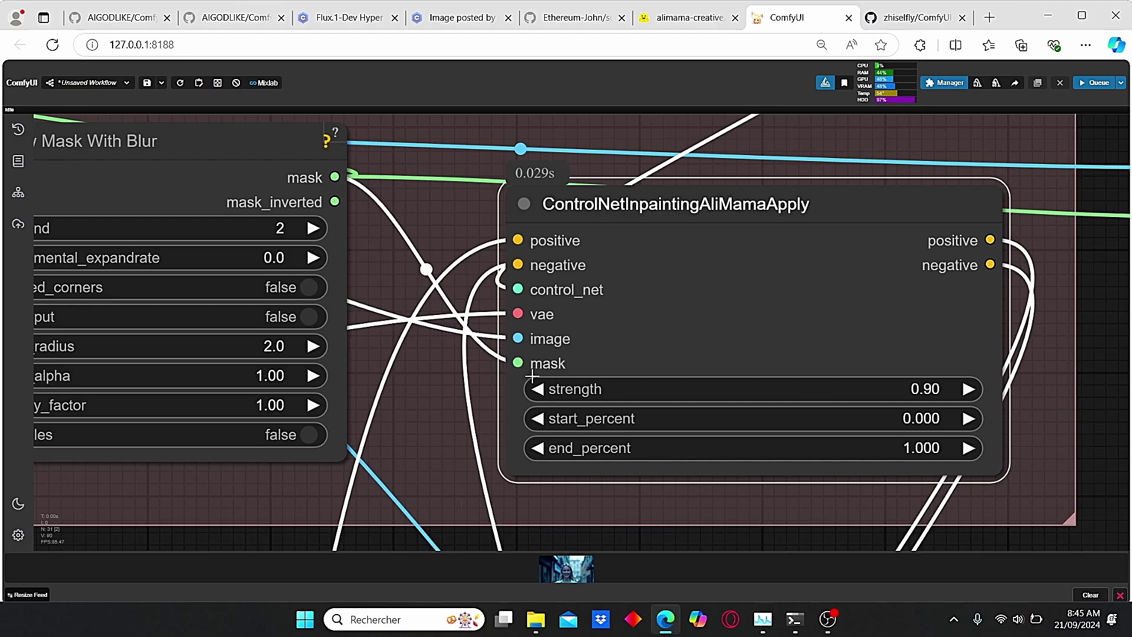
scroll(520, 375, down, 2)
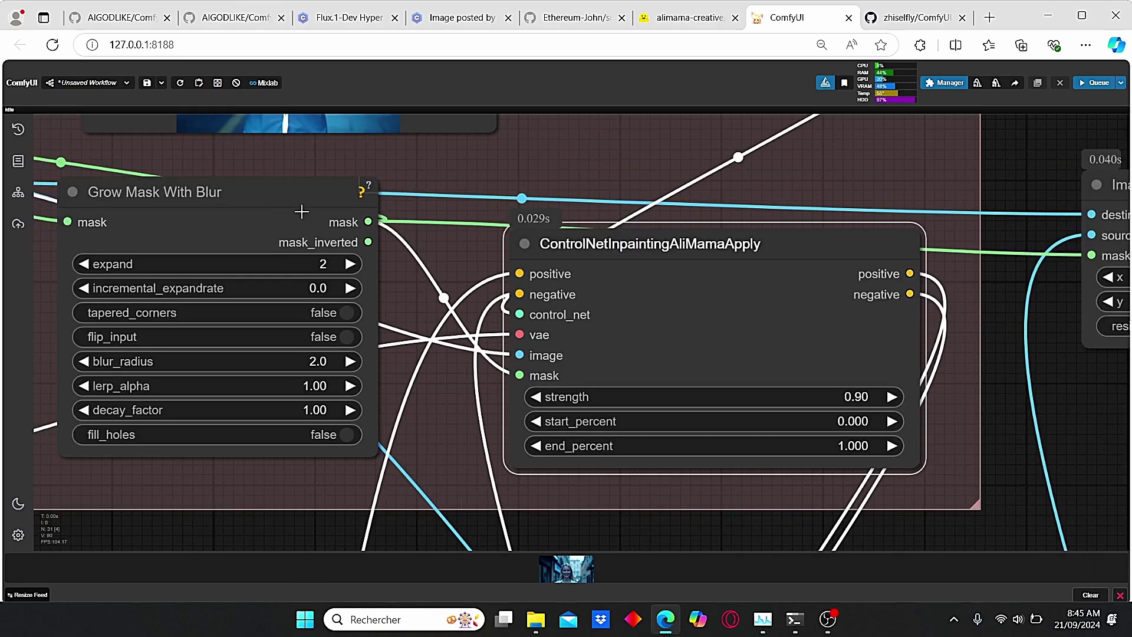
- Reposition the Grow Mask With Blur node between the Load Image and ControlNetInpaintingAliMamaApply nodes
drag(298, 211, 228, 272)
drag(401, 236, 601, 203)
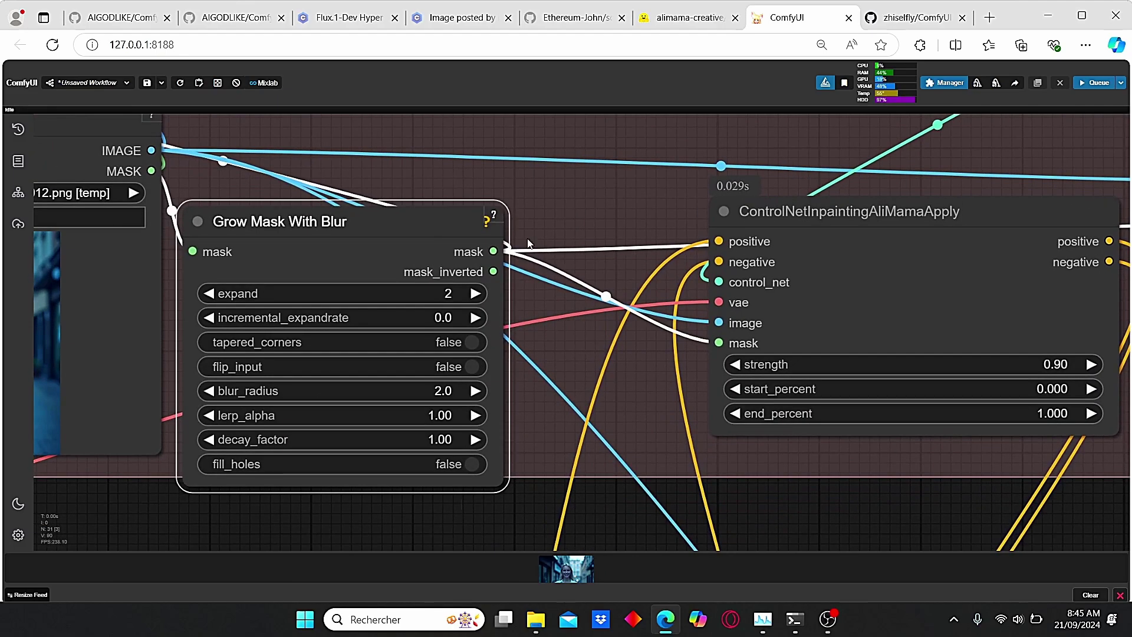
drag(265, 242, 388, 215)
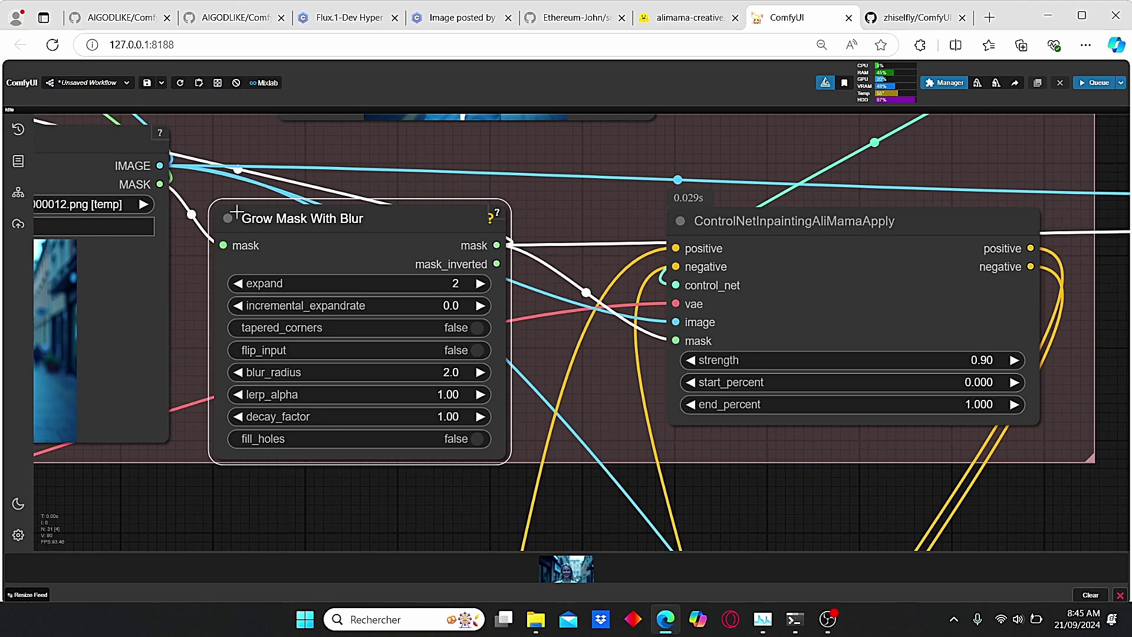
- Examine the Load ControlNet Model node and the ImageCompositeMasked node outside the AliMama Inpainting group
scroll(528, 251, down, 5)
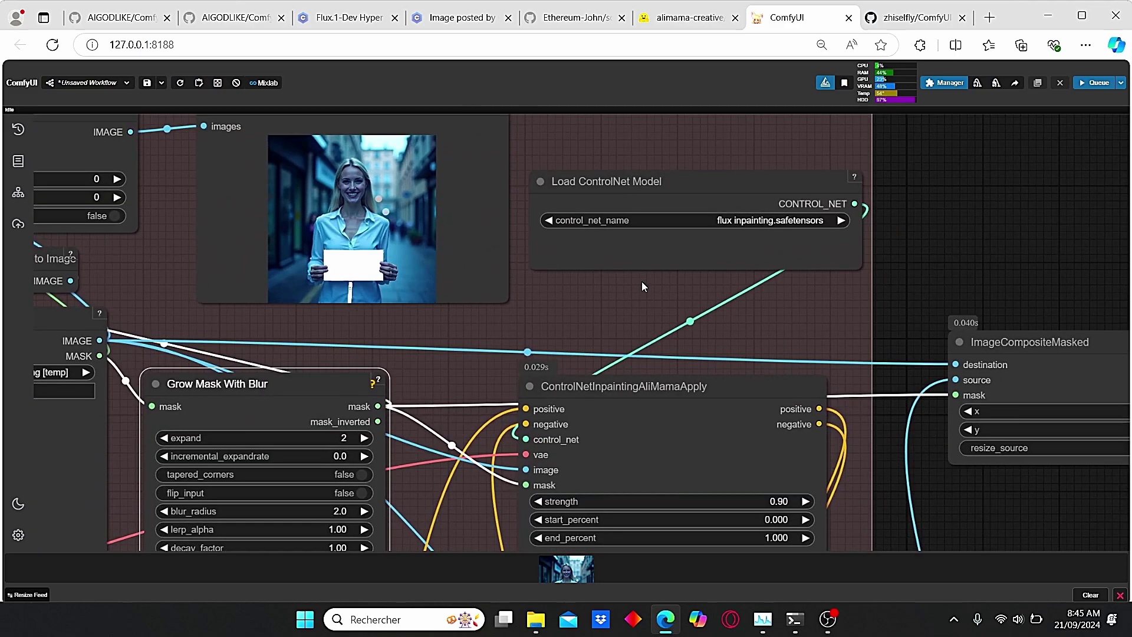
click(643, 287)
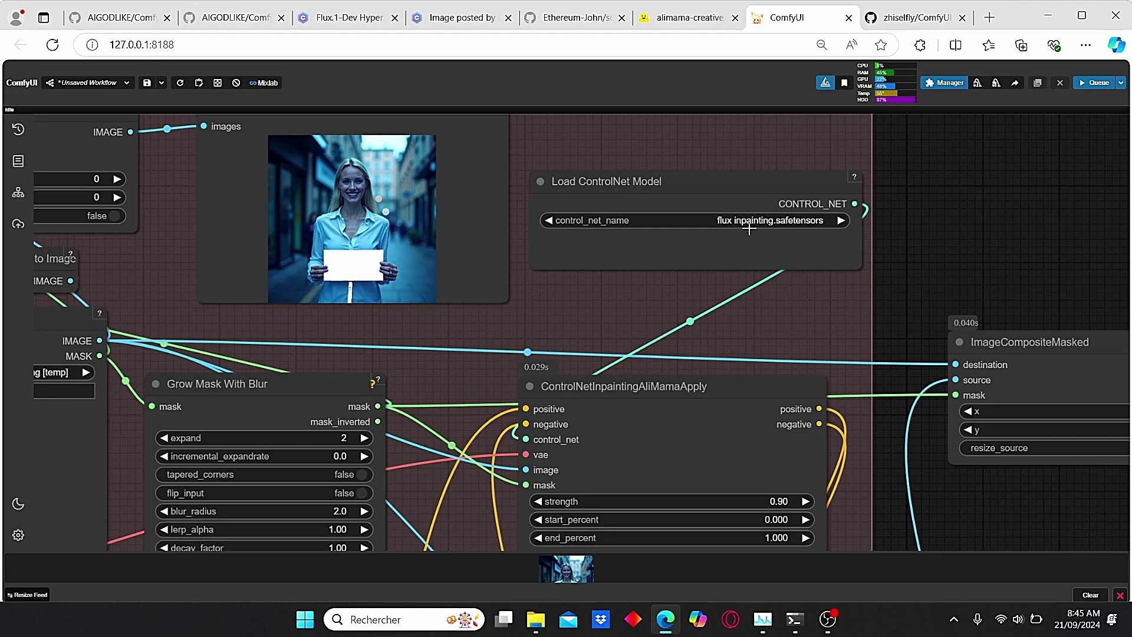
scroll(706, 275, down, 3)
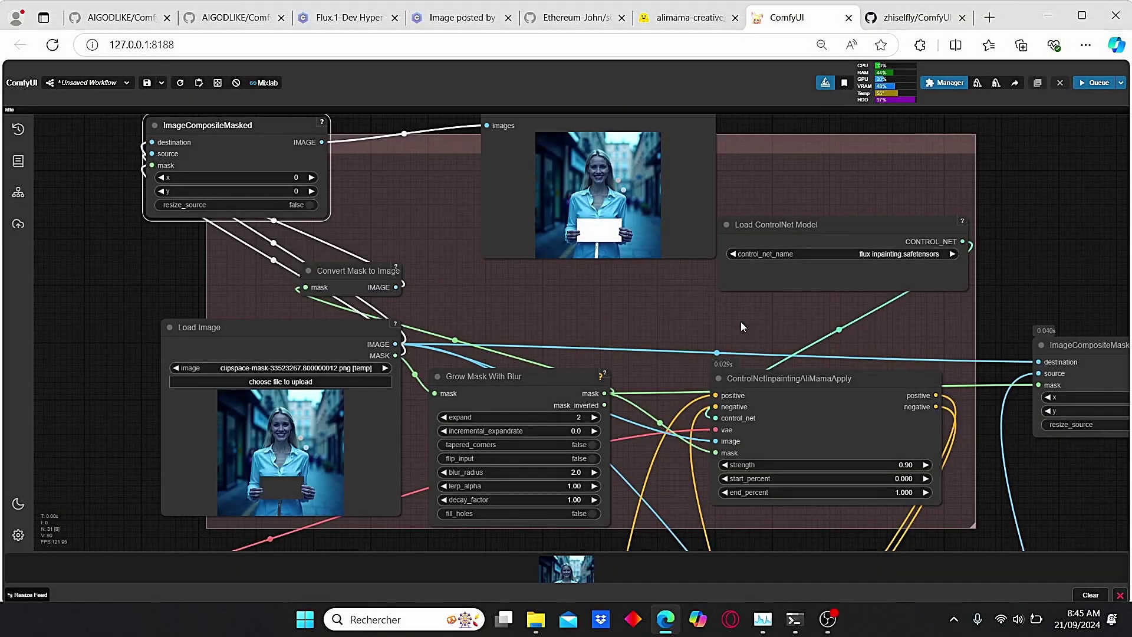
drag(741, 320, 723, 319)
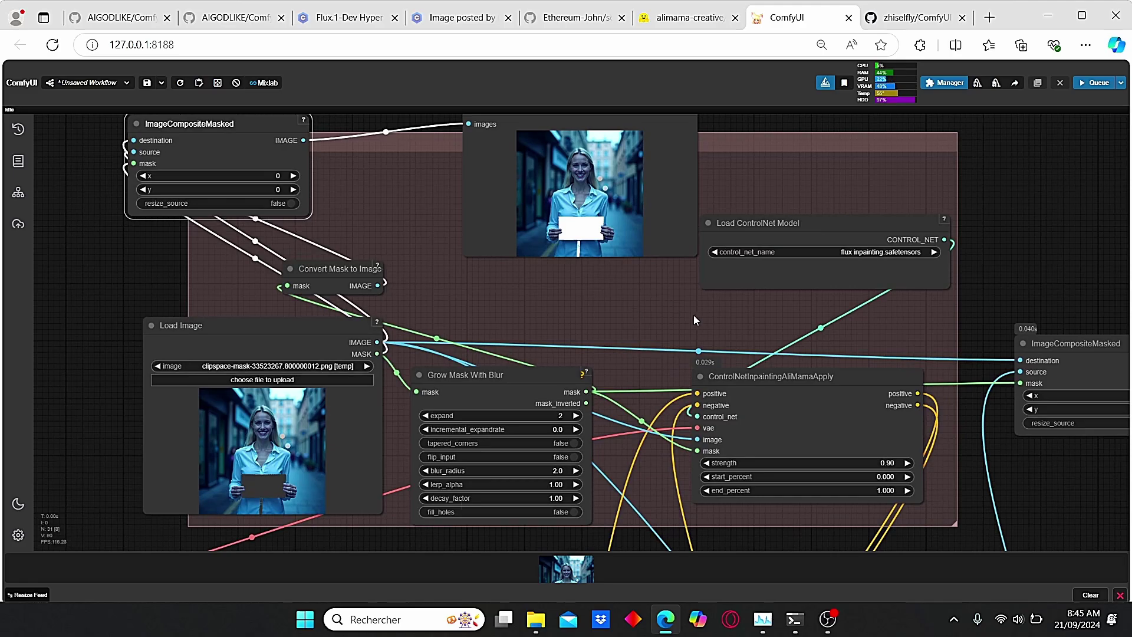
drag(986, 305, 682, 264)
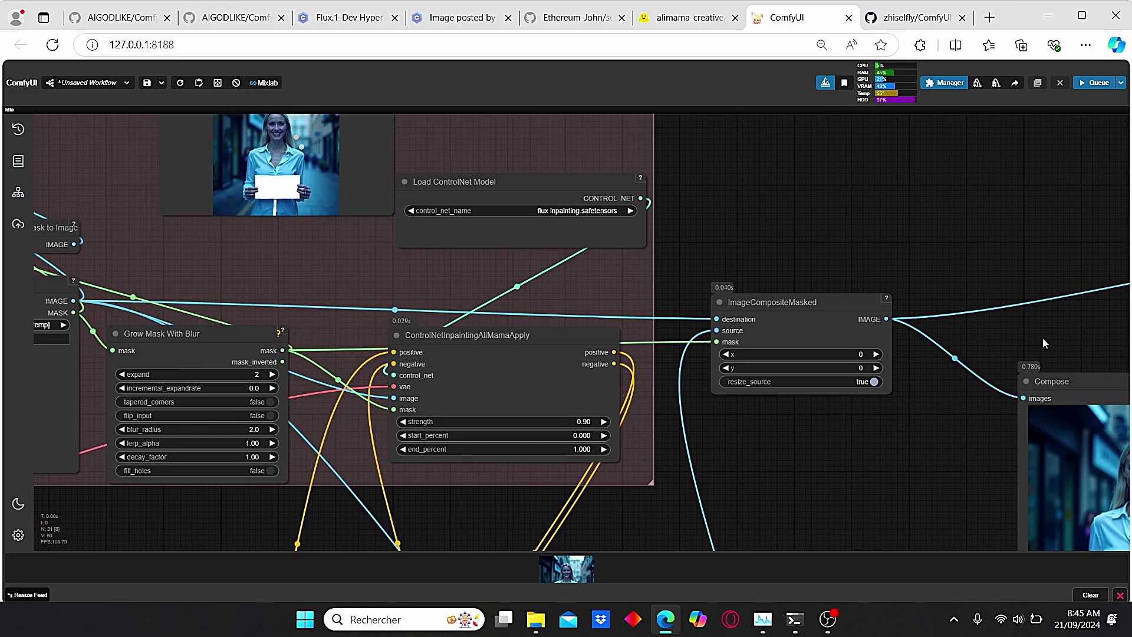
scroll(929, 405, down, 5)
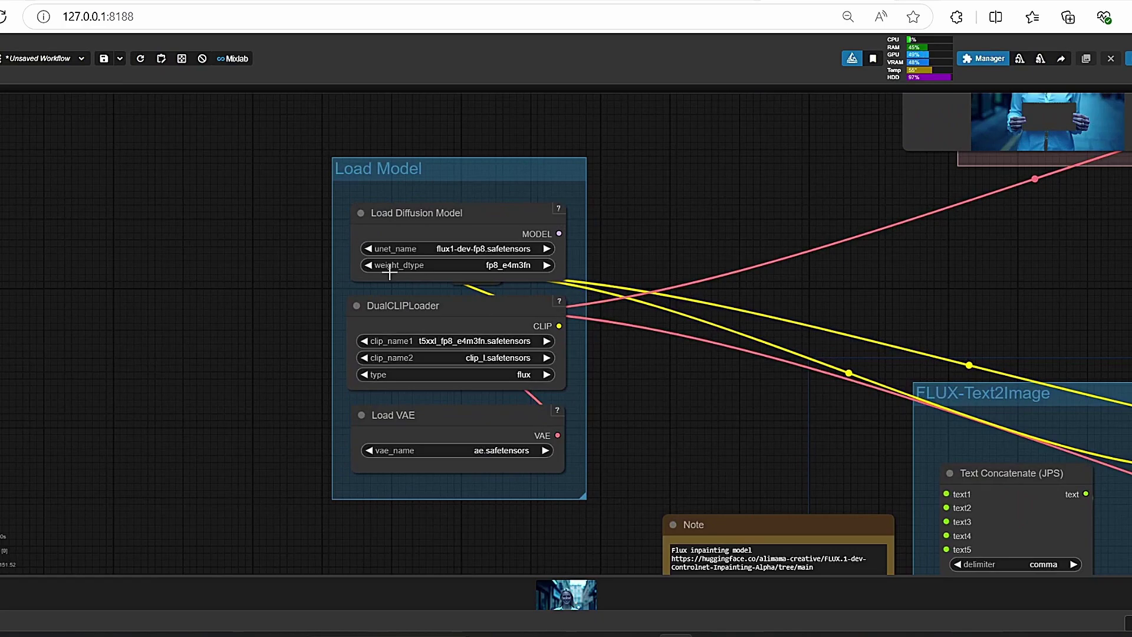
- Move the Load Diffusion Model node up clear of the reroute, and review the Unet Loader (GGUF), DualCLIPLoader and Load VAE nodes
drag(509, 226, 512, 200)
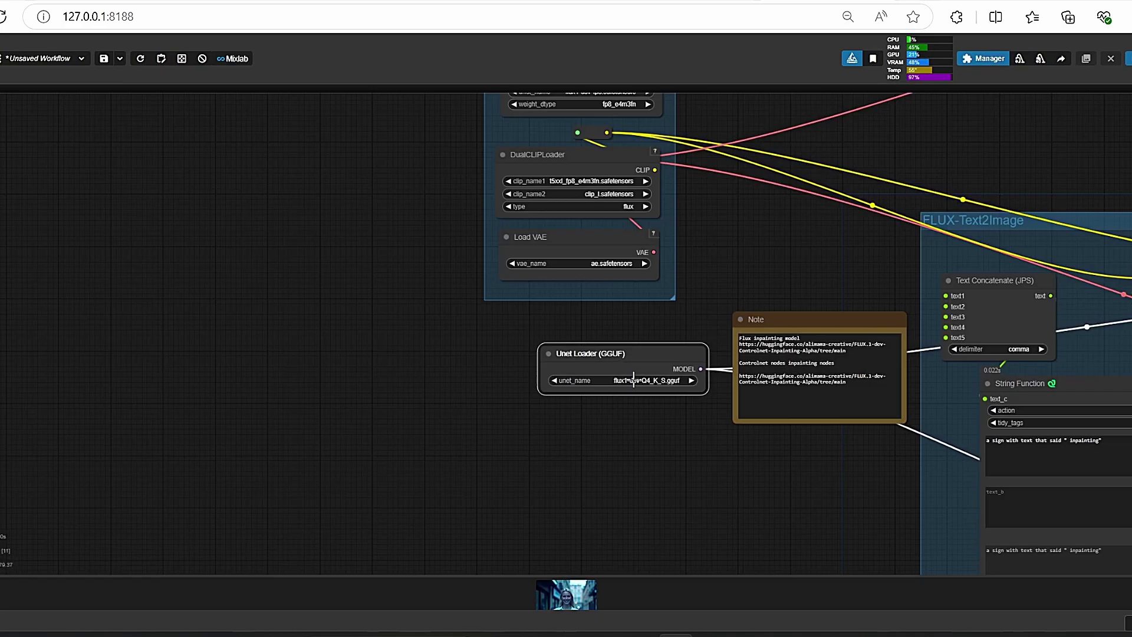
scroll(607, 423, up, 6)
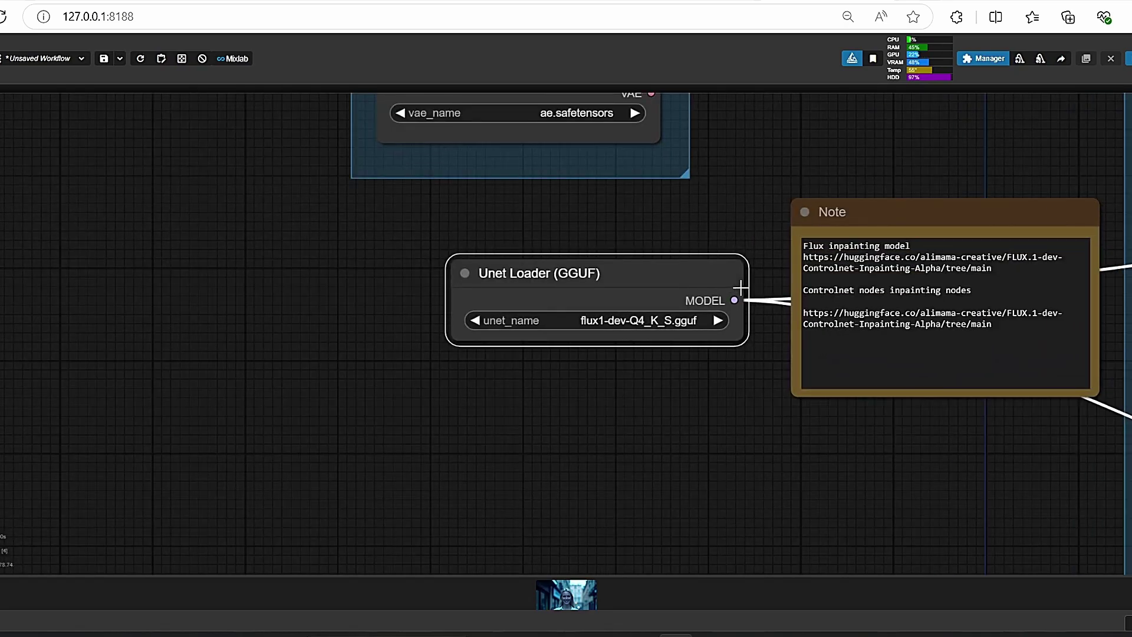
scroll(749, 241, down, 3)
drag(755, 213, 761, 244)
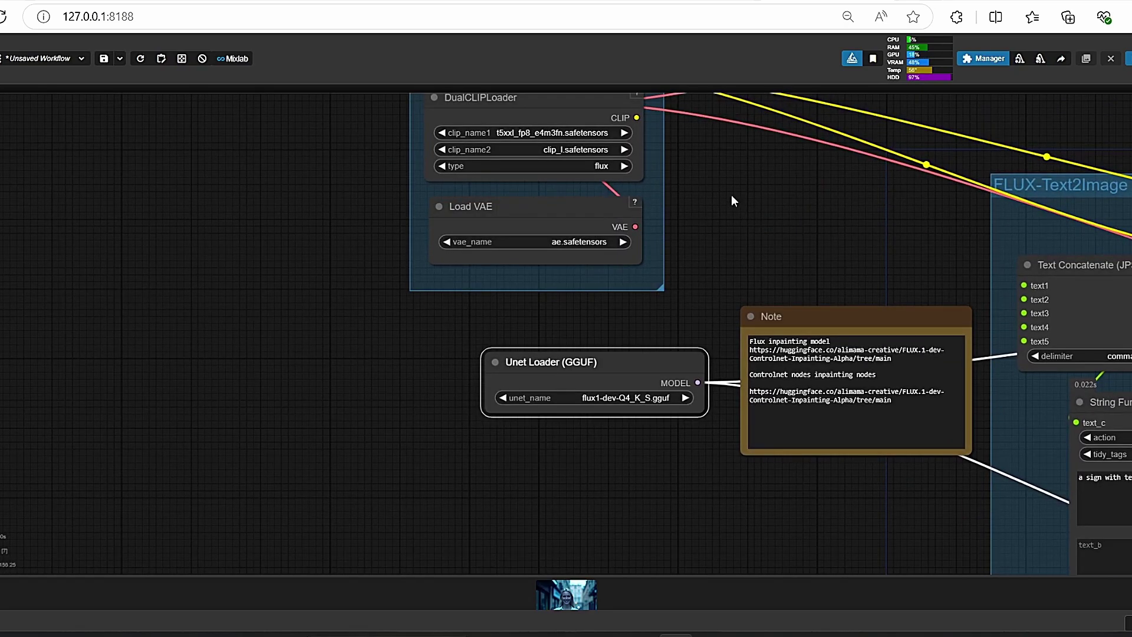
drag(733, 200, 725, 404)
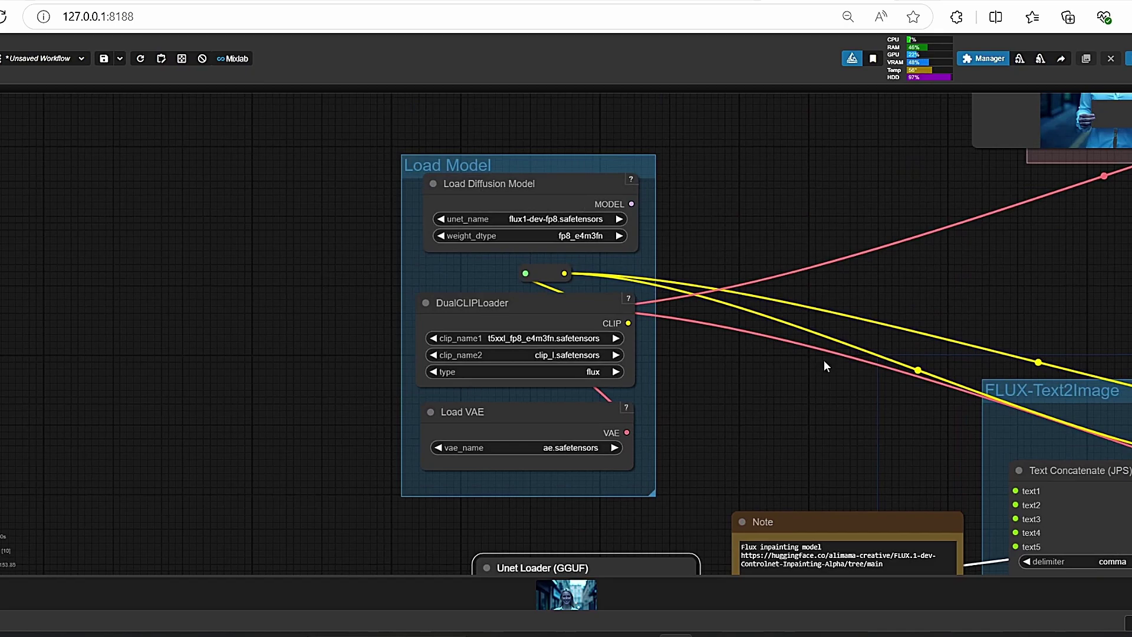
scroll(669, 384, up, 4)
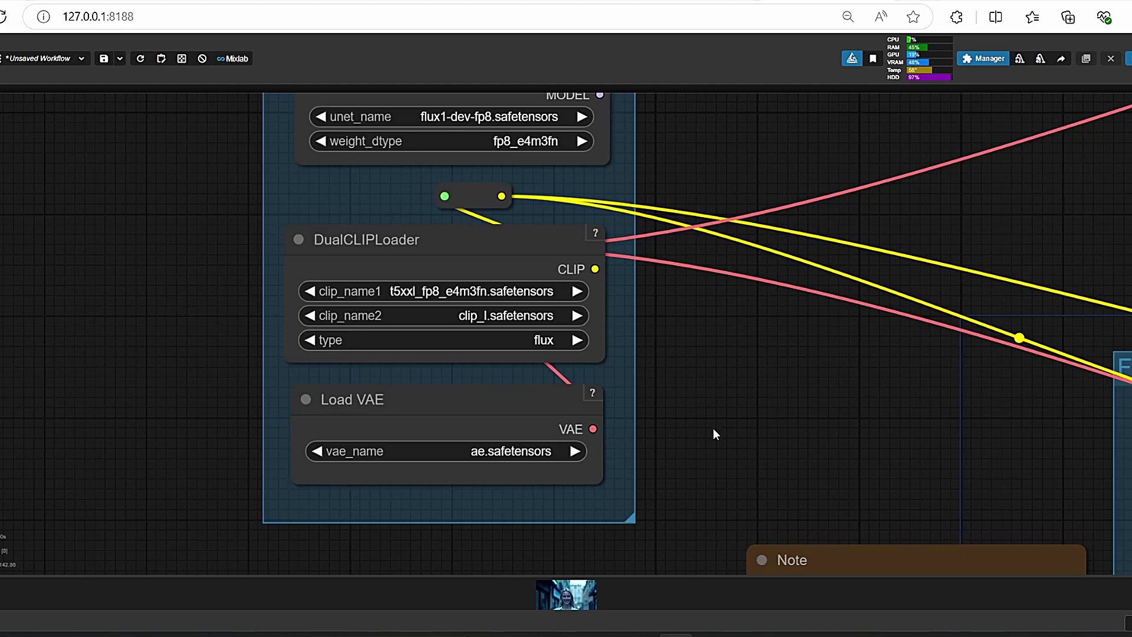
scroll(796, 455, down, 3)
- Rearrange the Text Concatenate (JPS), String Function and first CLIPTextEncodeFlux nodes in the FLUX-Text2Image group
drag(796, 455, 654, 286)
scroll(655, 288, down, 2)
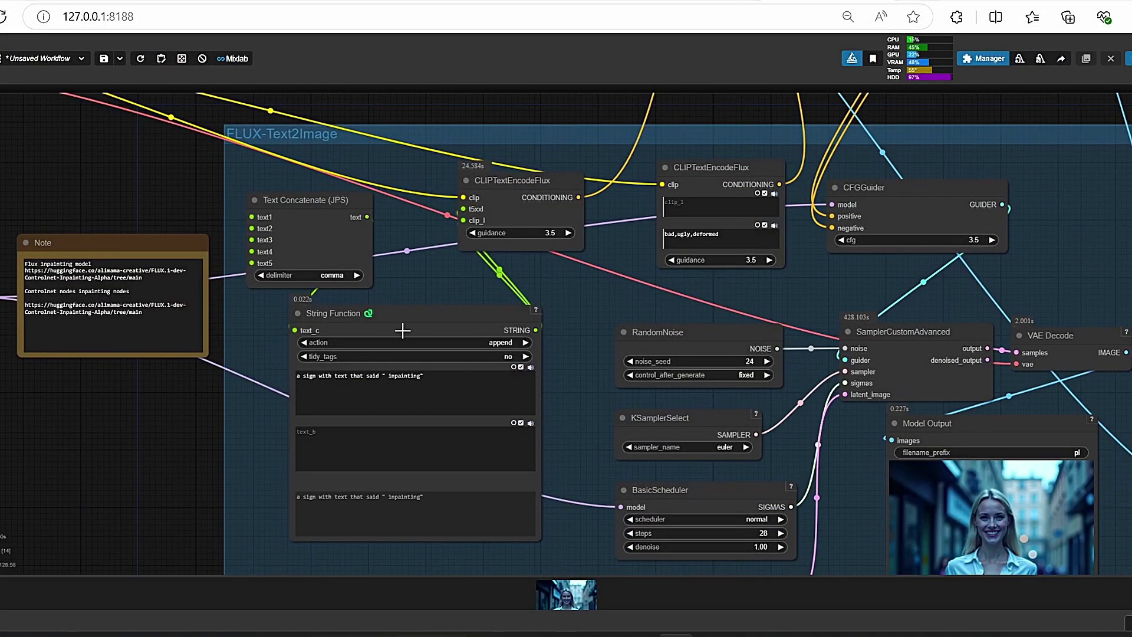
mouse_move(308, 222)
mouse_down()
mouse_move(263, 187)
mouse_move(307, 215)
mouse_up()
drag(472, 100, 515, 94)
scroll(454, 286, up, 3)
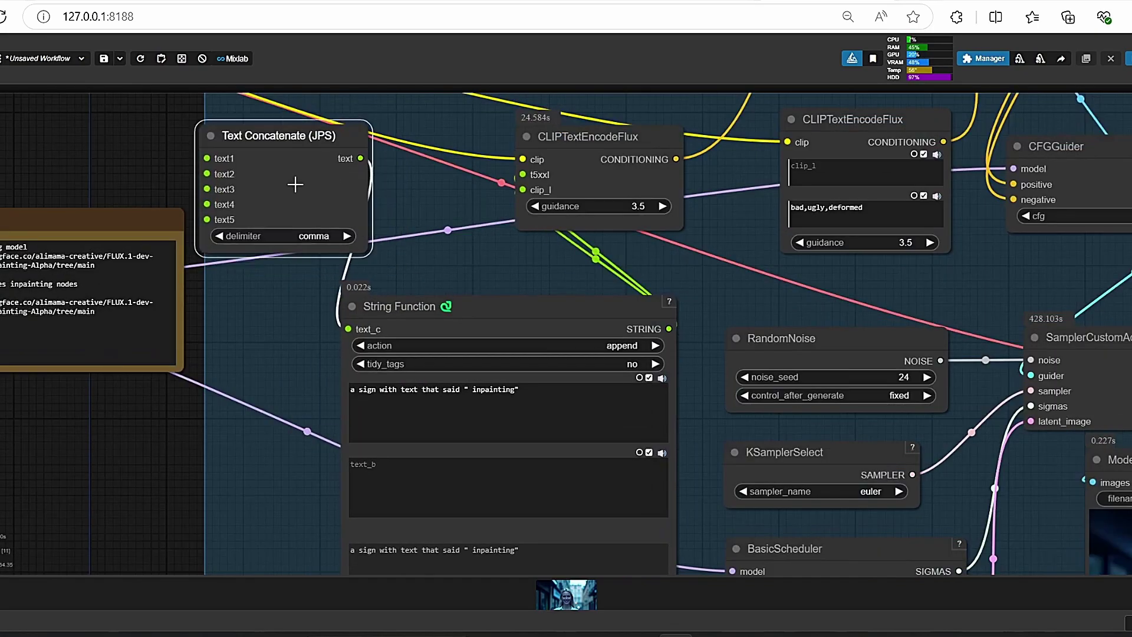
scroll(447, 259, down, 3)
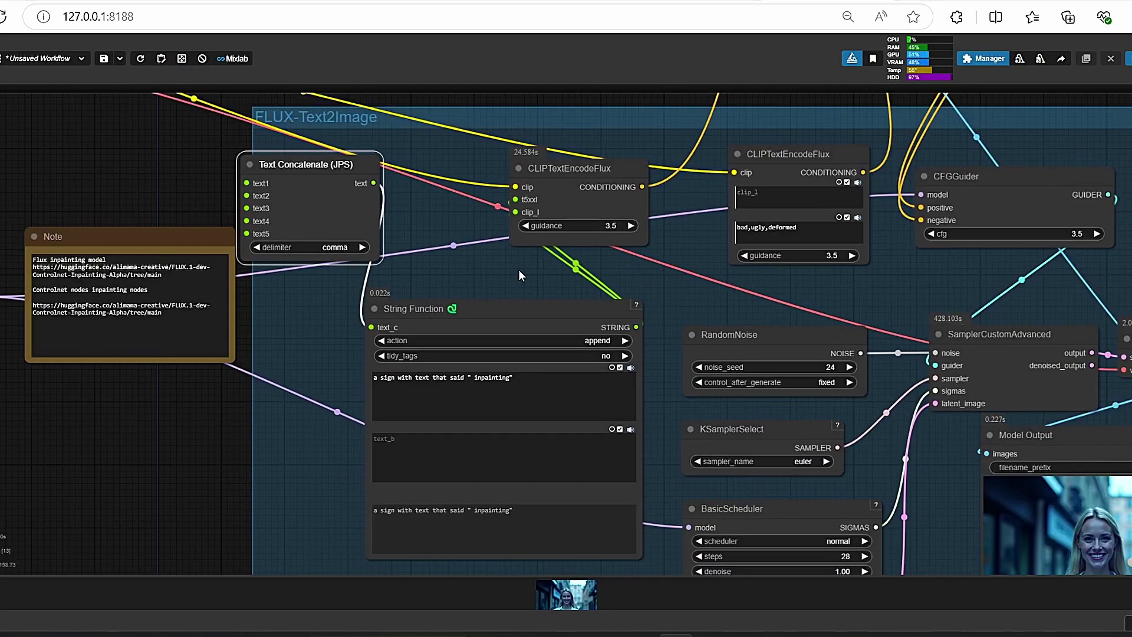
scroll(518, 270, up, 1)
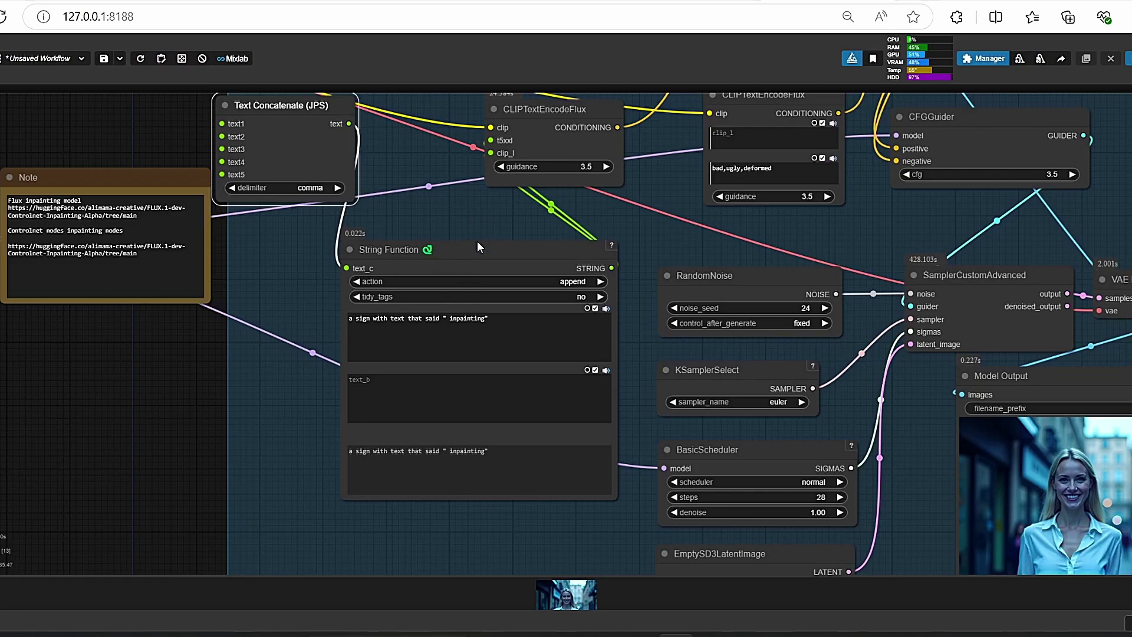
drag(480, 247, 433, 245)
drag(548, 142, 572, 155)
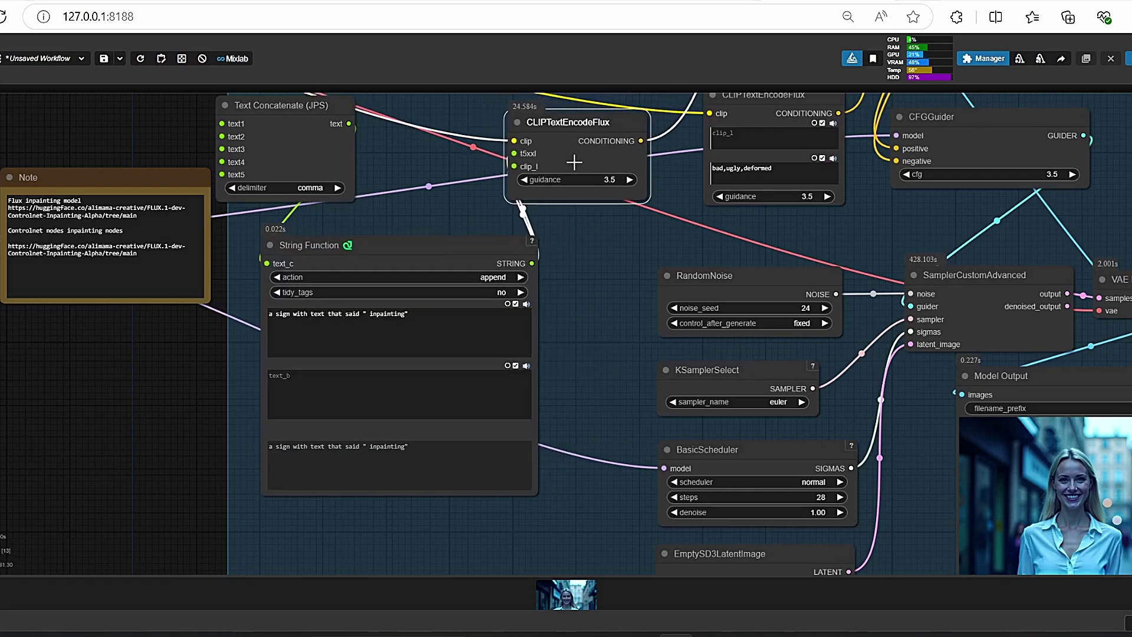
scroll(592, 257, down, 1)
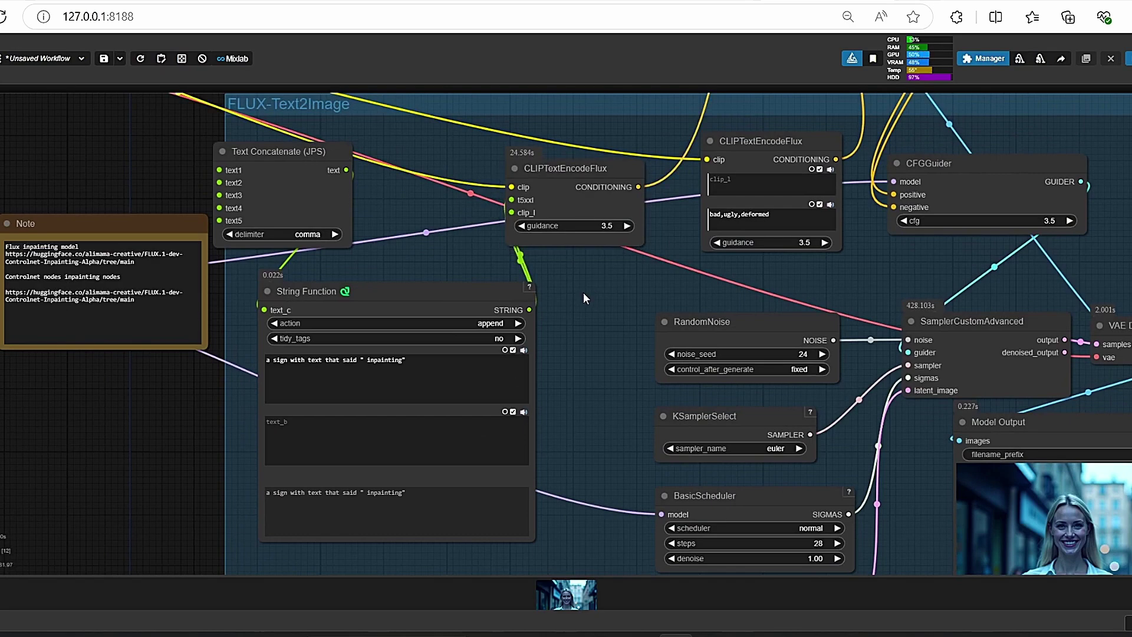
- Color the String Function node green and place the cursor in its first prompt text
scroll(497, 174, up, 3)
right_click(498, 177)
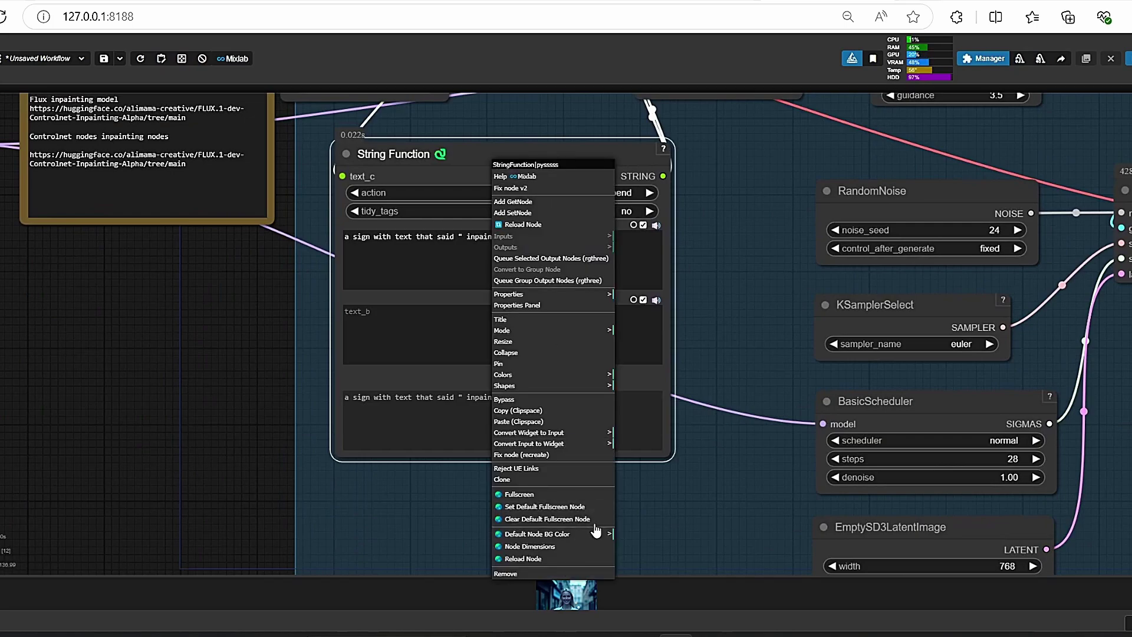
click(592, 375)
click(647, 410)
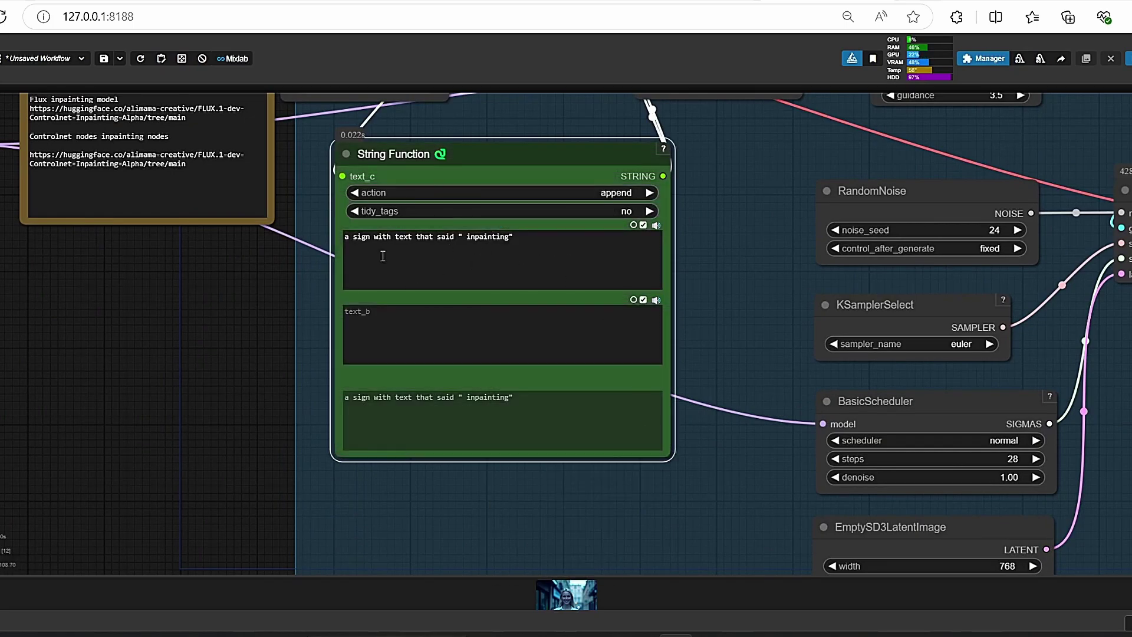
click(544, 252)
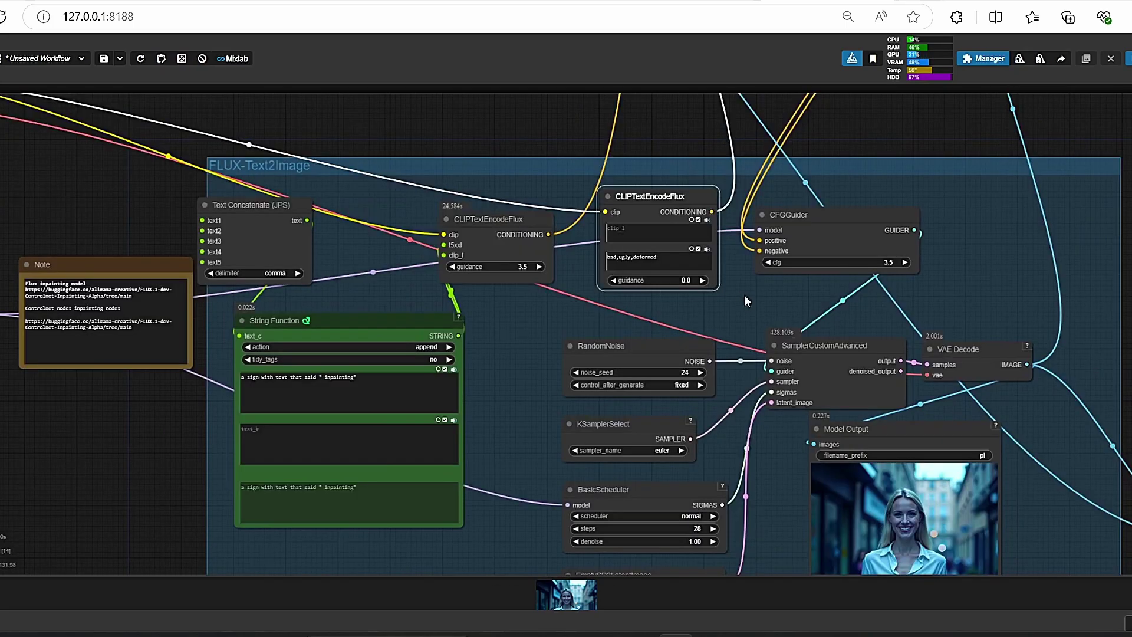
- Examine the FLUX-Text2Image group's sampler, BasicScheduler and EmptySD3LatentImage settings
scroll(747, 308, up, 2)
drag(748, 308, 672, 167)
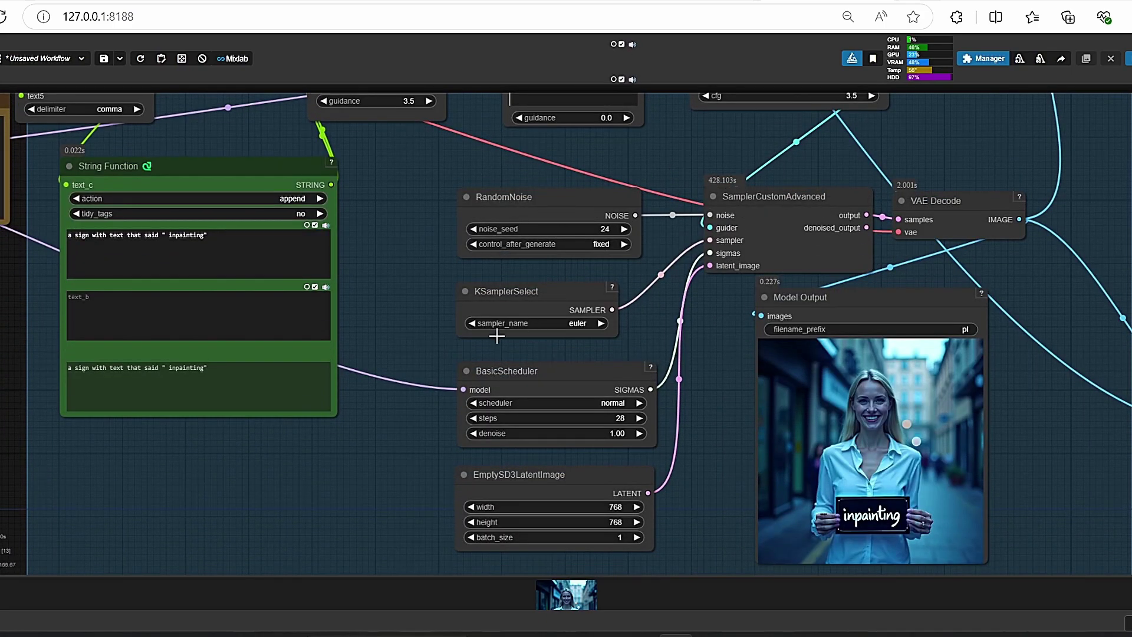
drag(638, 351, 638, 313)
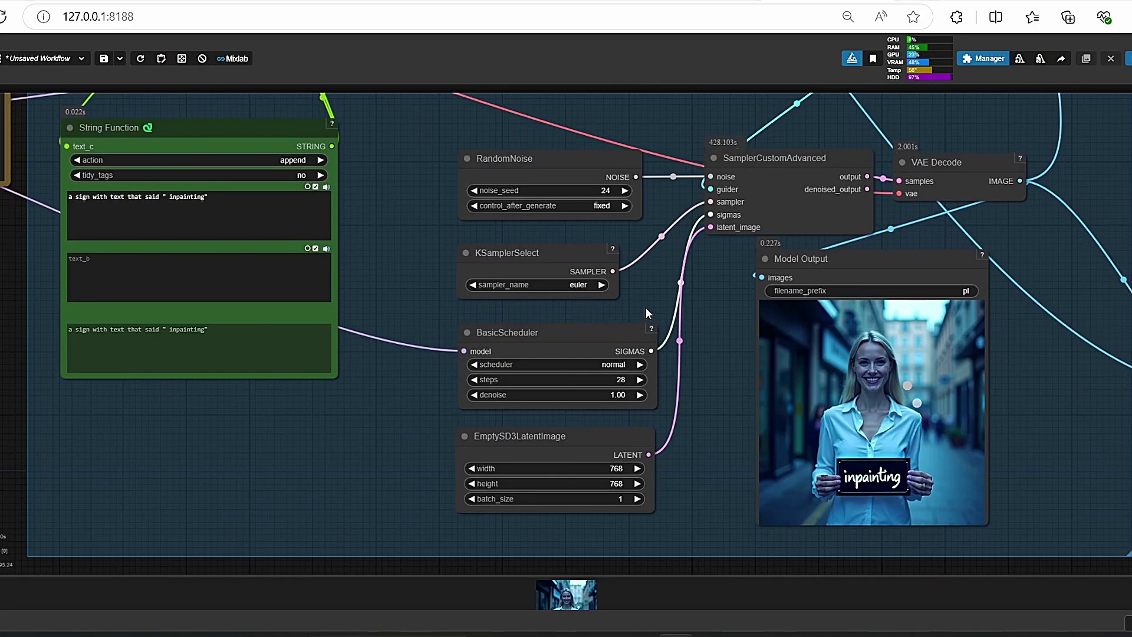
scroll(720, 447, up, 2)
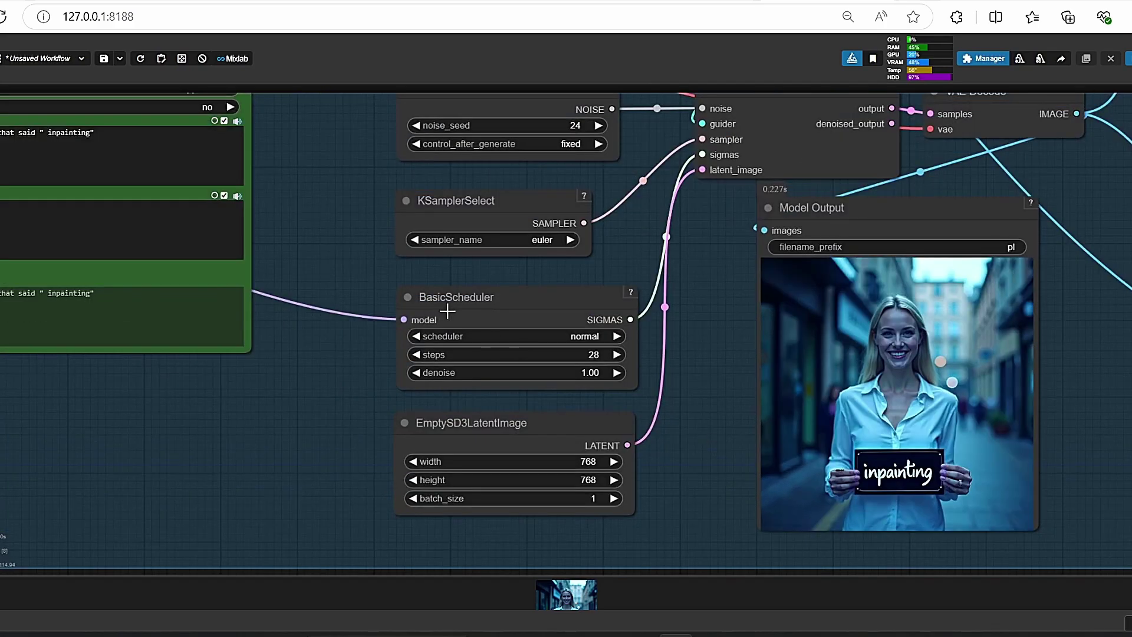
scroll(622, 387, up, 2)
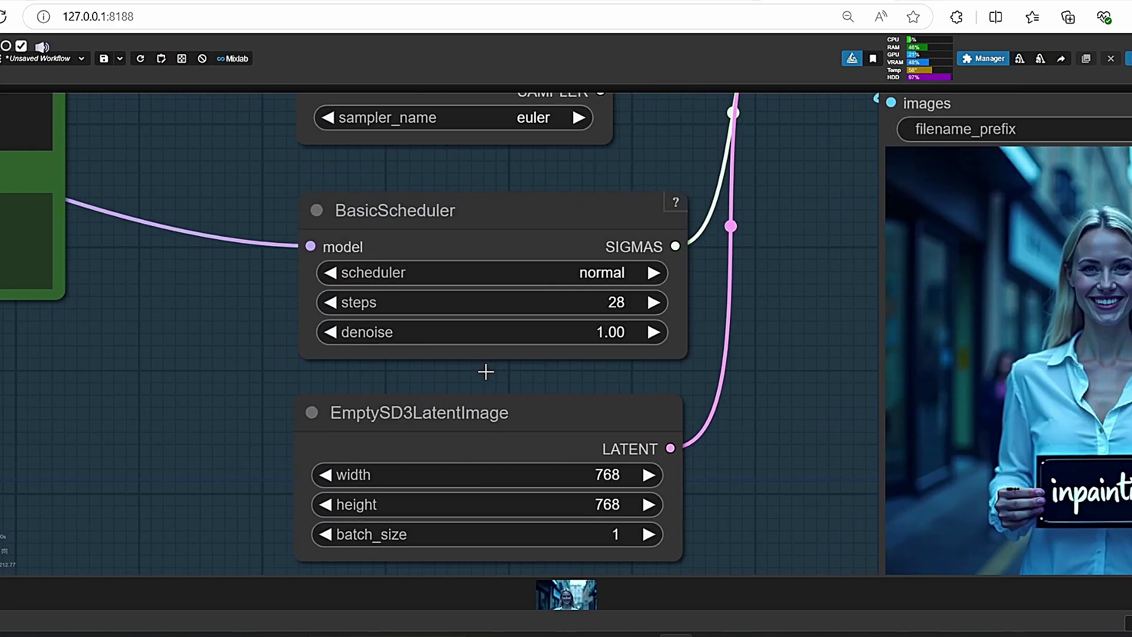
scroll(485, 363, up, 3)
scroll(745, 330, down, 2)
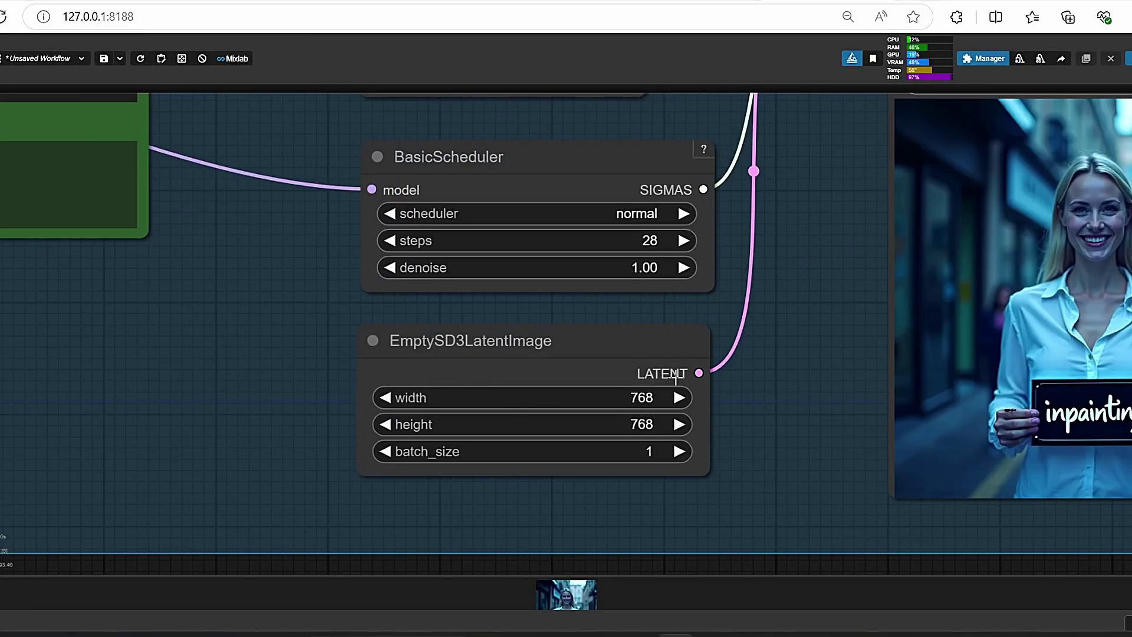
- Examine the EmptySD3LatentImage size settings and the SamplerCustomAdvanced and VAE Decode connections in the FLUX-Text2Image group
scroll(801, 358, down, 4)
scroll(783, 397, up, 5)
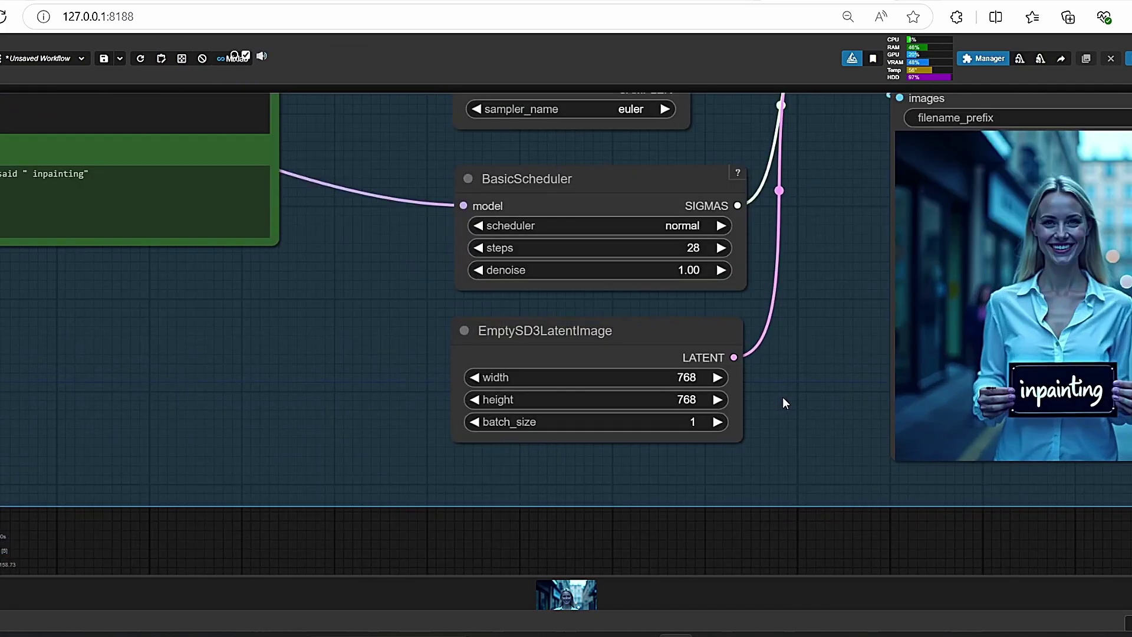
scroll(625, 347, up, 3)
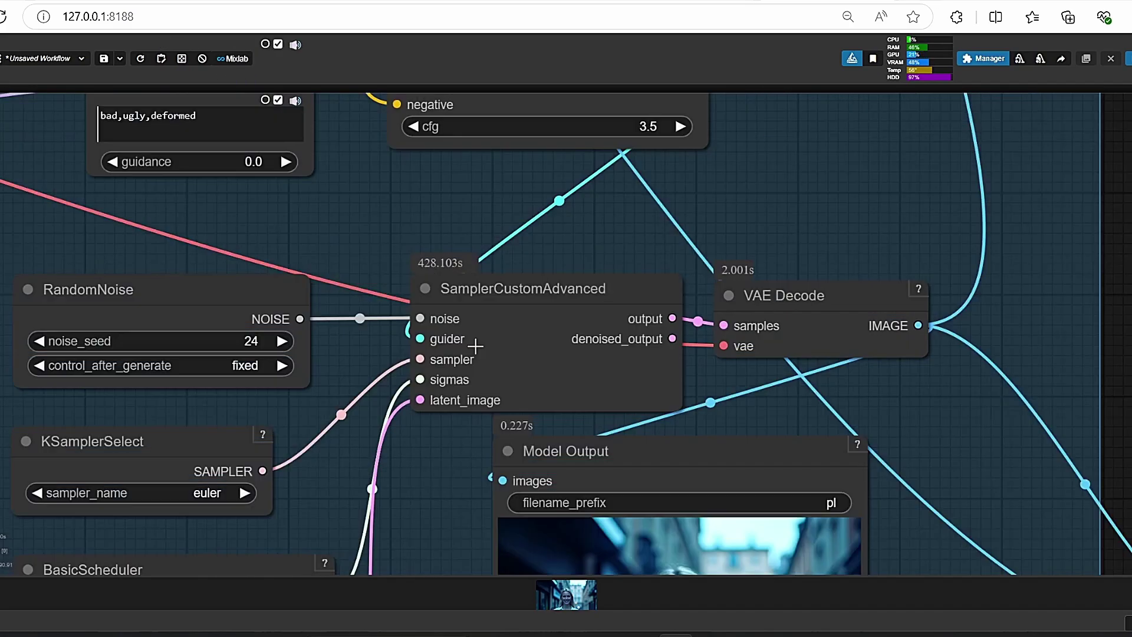
scroll(475, 336, up, 2)
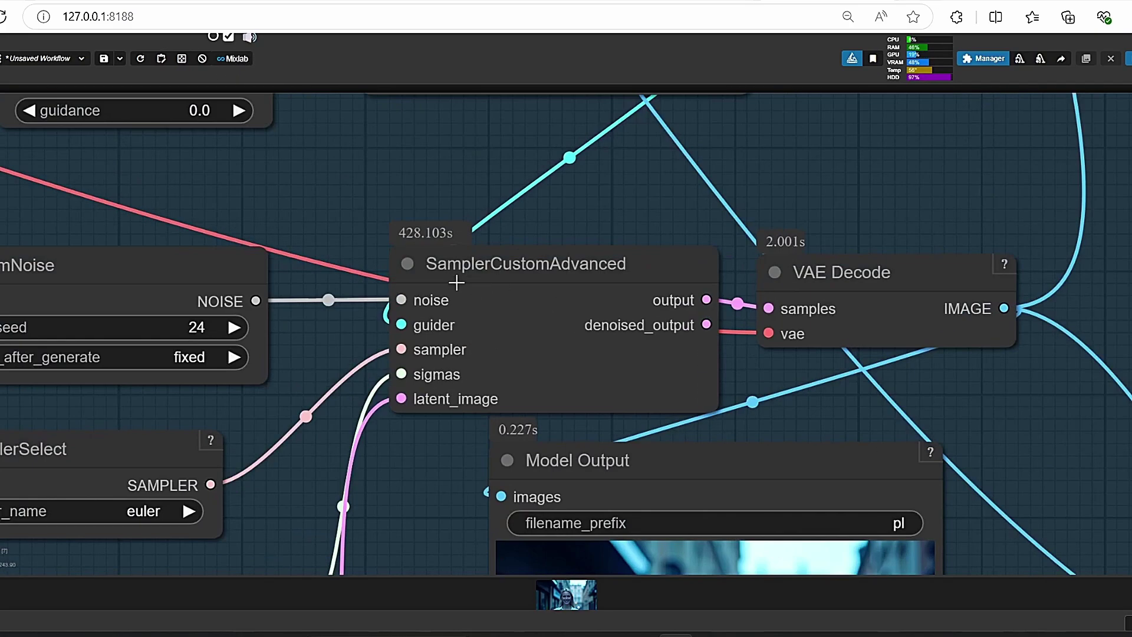
scroll(640, 286, down, 3)
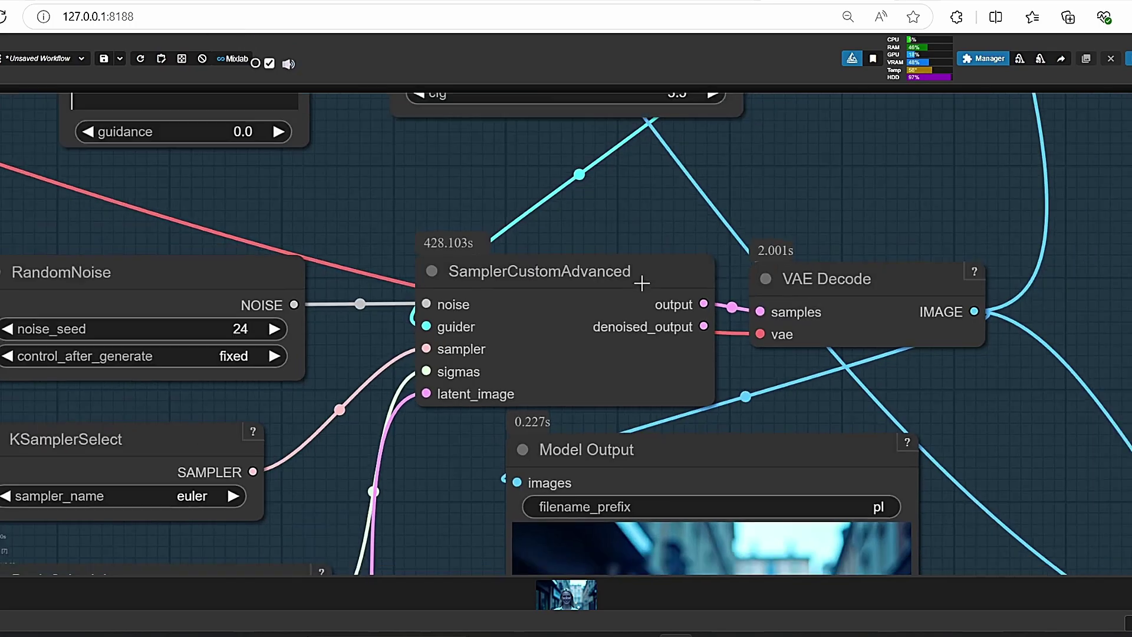
drag(839, 258, 673, 235)
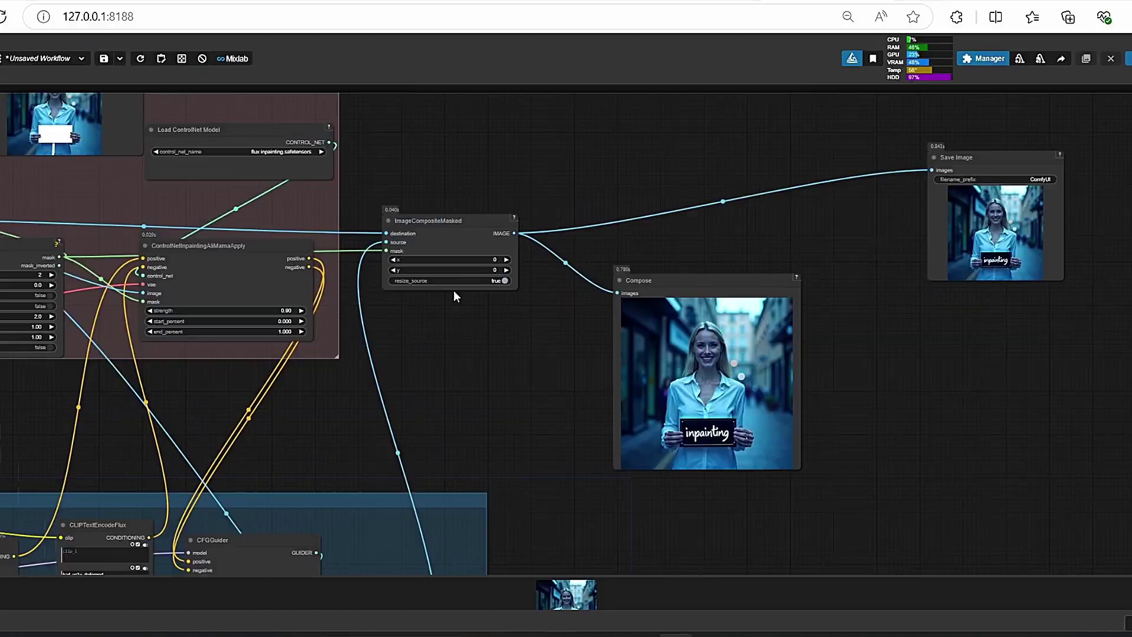
- Review the ImageCompositeMasked node and move the Compose preview node slightly up, closer to its level
scroll(454, 291, up, 3)
drag(427, 309, 531, 429)
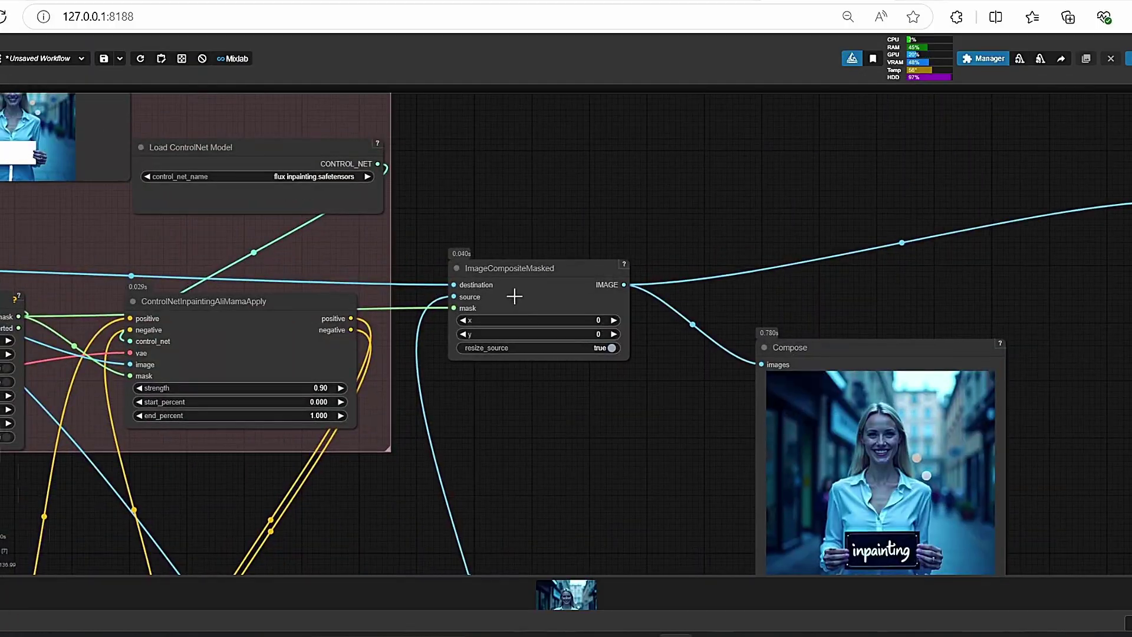
scroll(614, 465, down, 3)
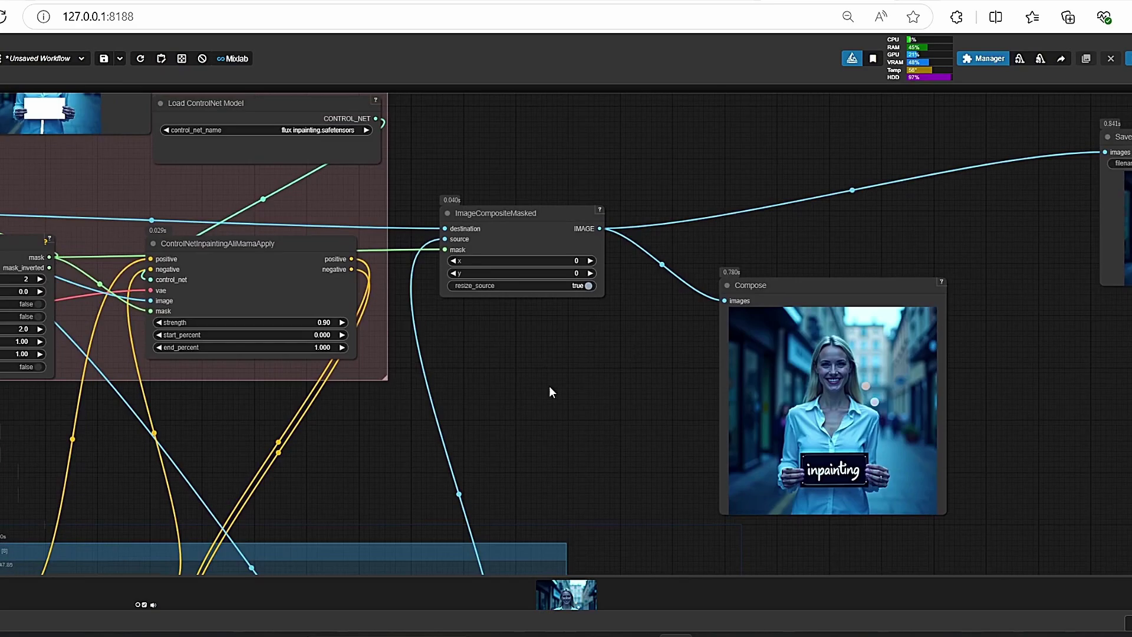
drag(1019, 430, 842, 396)
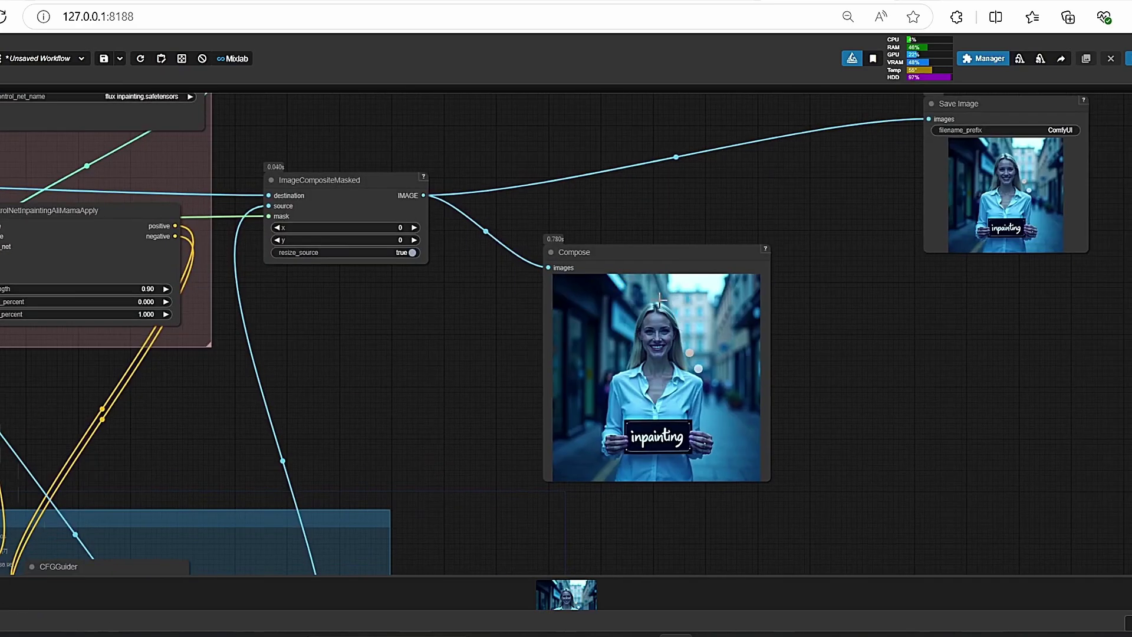
drag(698, 279, 721, 235)
drag(420, 410, 541, 370)
- Examine the composed inpainting image and the links between the ControlNetInpaintingAliMamaApply, CFGGuider and ImageCompositeMasked nodes
scroll(541, 370, up, 1)
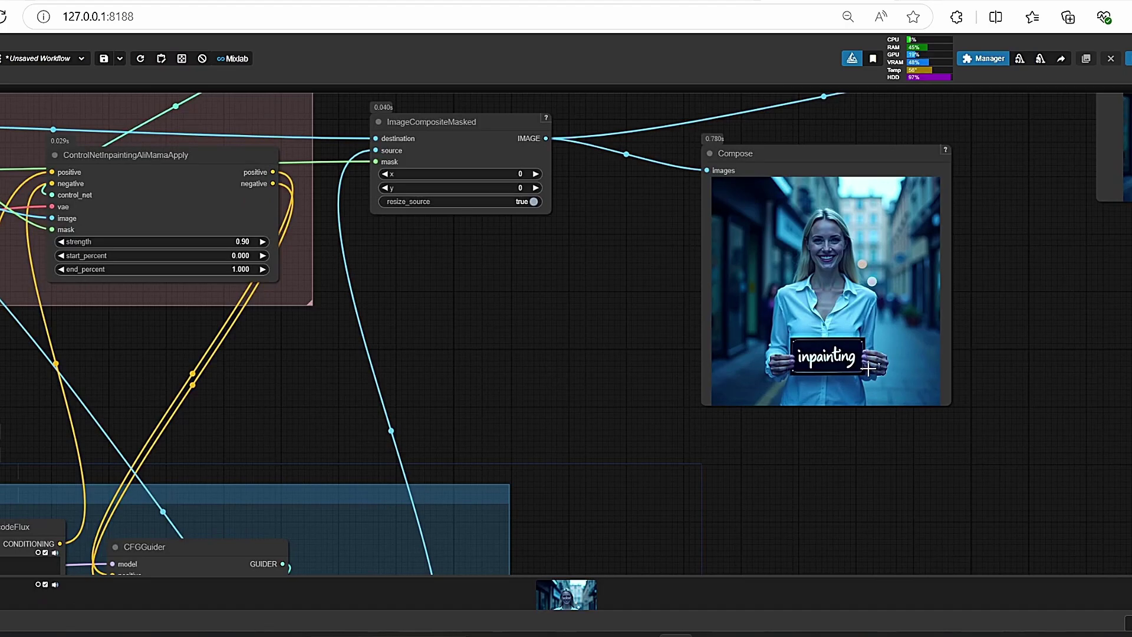
scroll(621, 390, up, 3)
scroll(620, 393, down, 2)
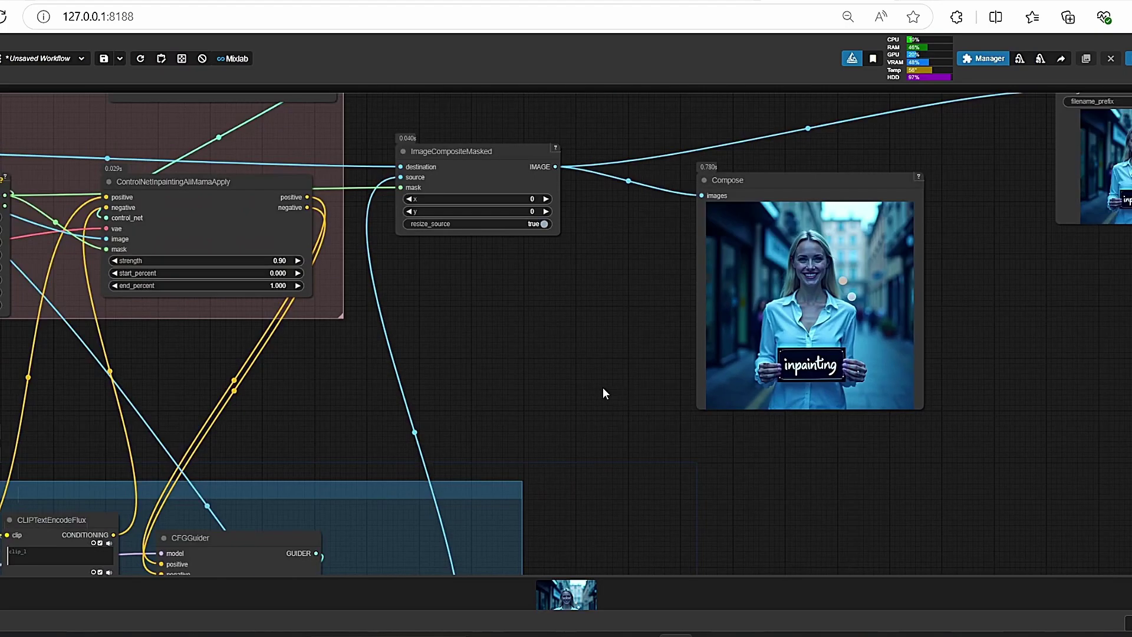
scroll(603, 393, up, 2)
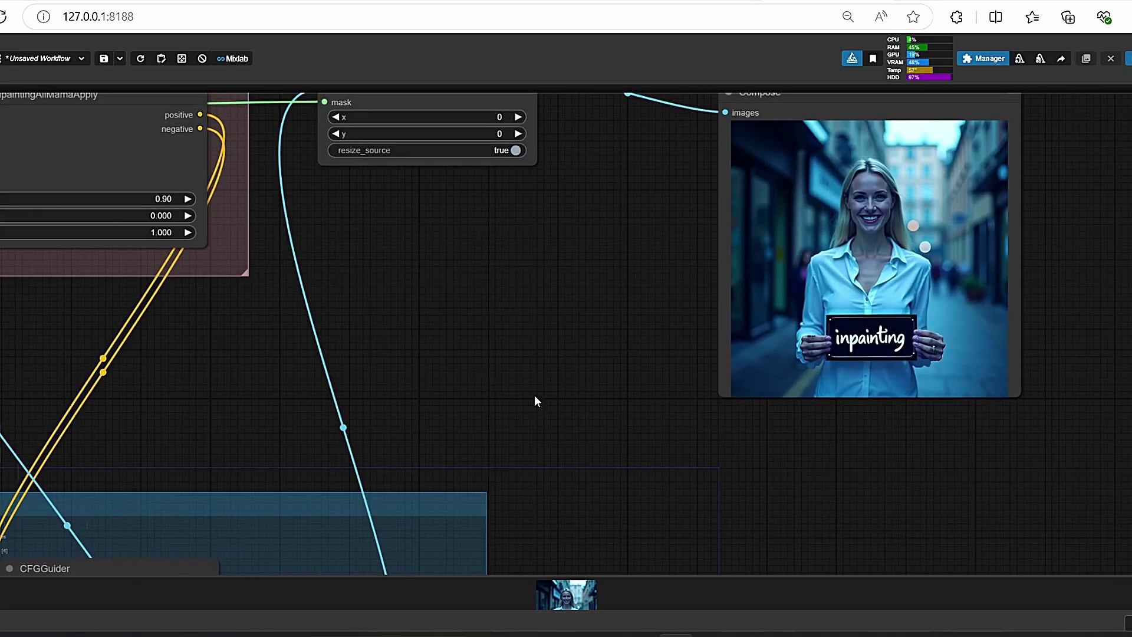
scroll(590, 378, down, 2)
scroll(613, 371, down, 4)
drag(578, 383, 731, 395)
scroll(831, 495, up, 4)
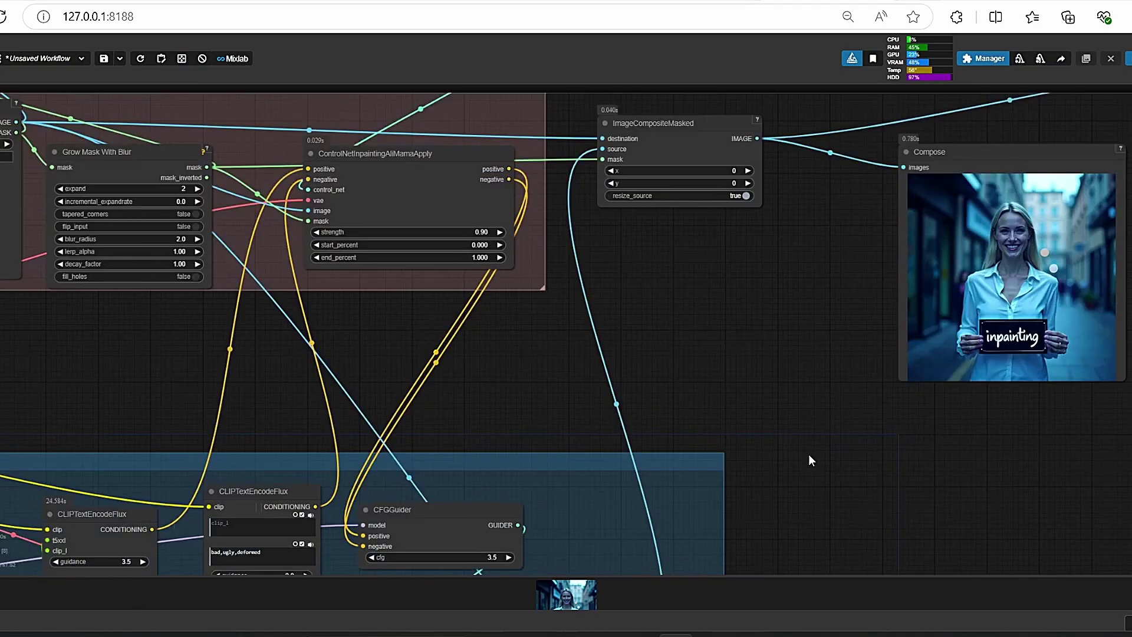
drag(806, 384, 765, 388)
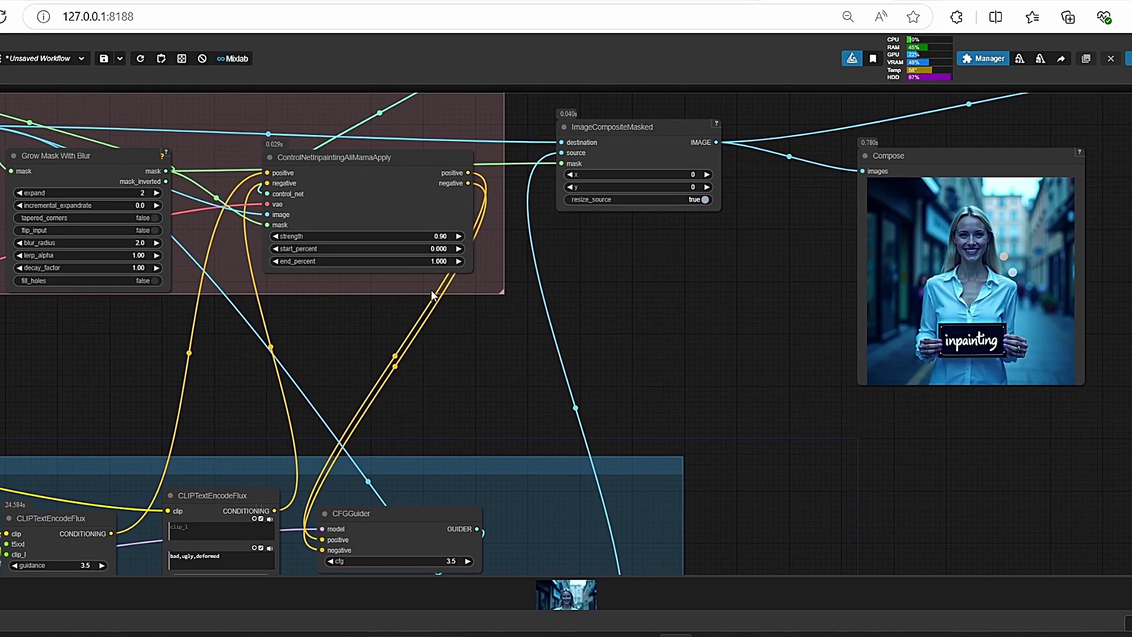